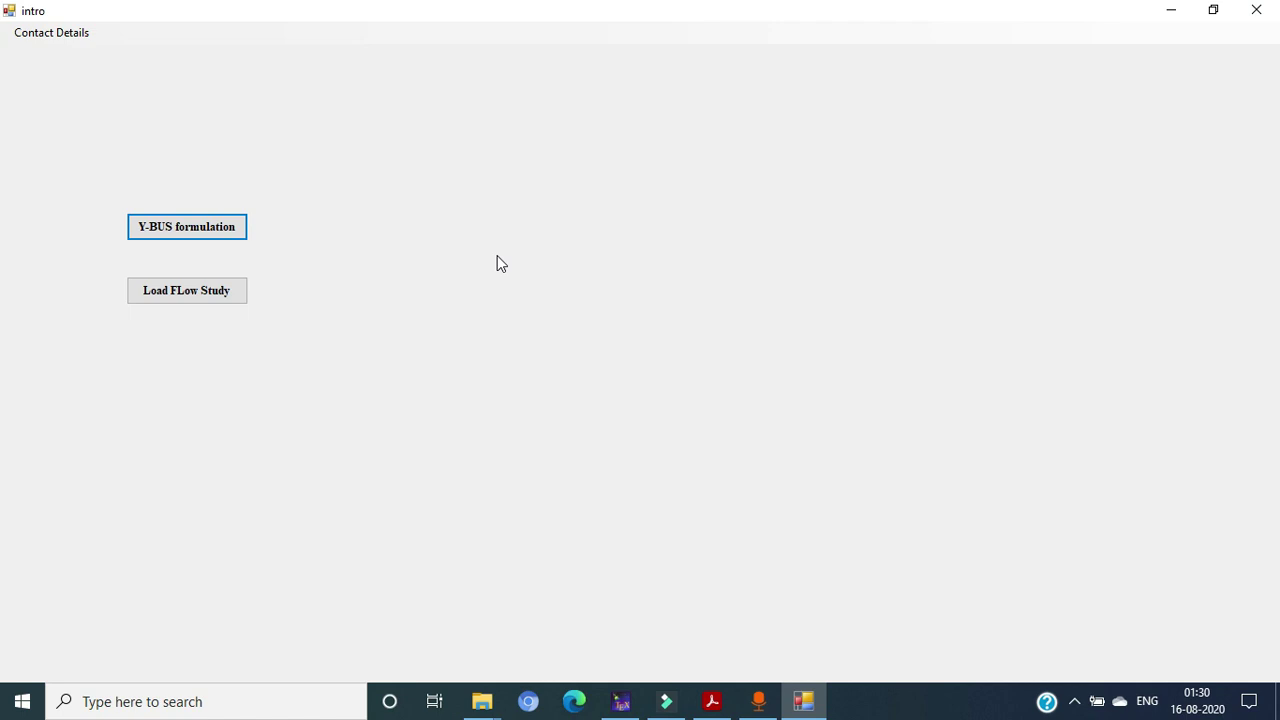
# - Go from the intro screen to the Load Flow Study data-entry window
pyautogui.click(186, 296)
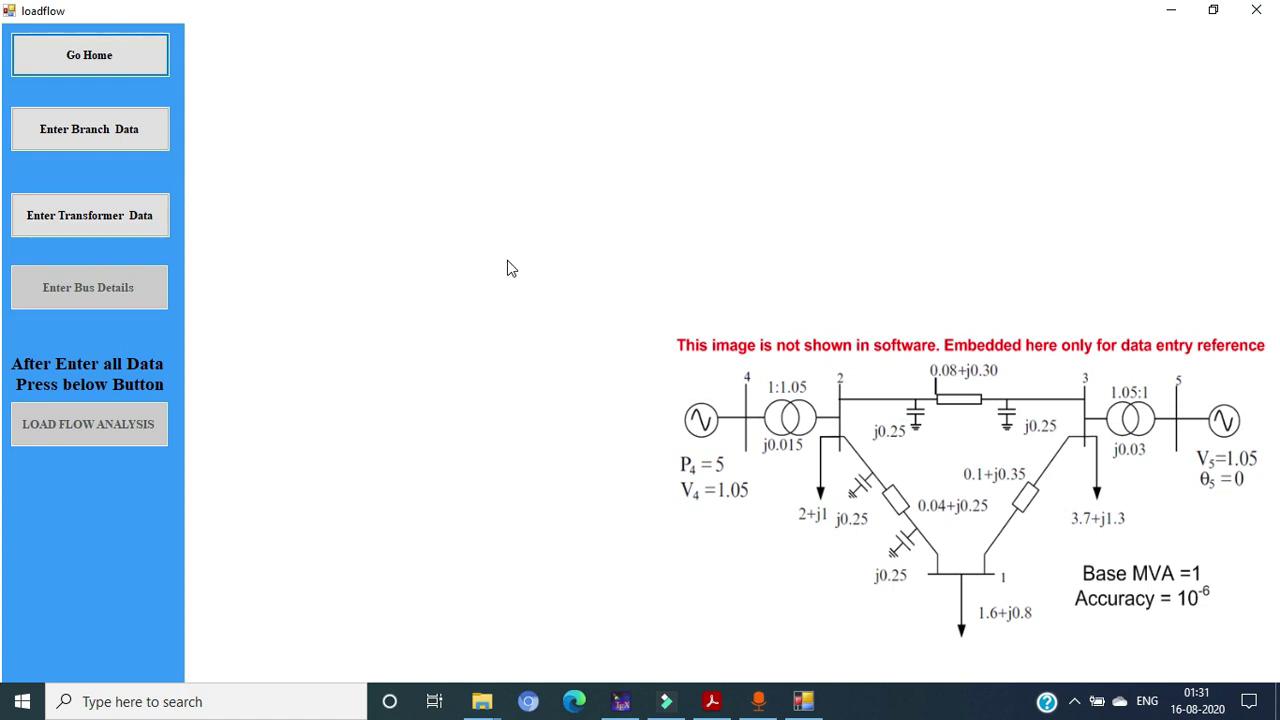
# - Show the empty Enter Branch Data table for the non-transformer lines
pyautogui.click(86, 133)
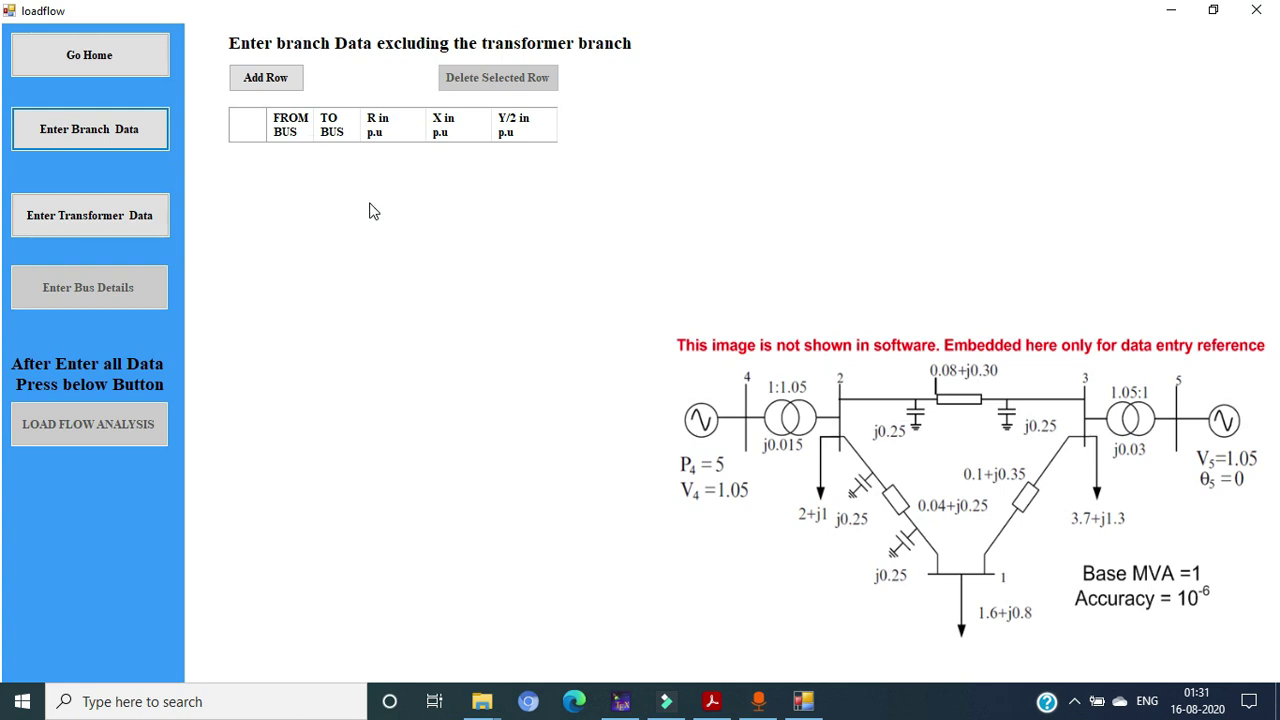
# - Add branch 2–3 with R 0.08, X 0.30 and Y/2 0.25
pyautogui.click(268, 86)
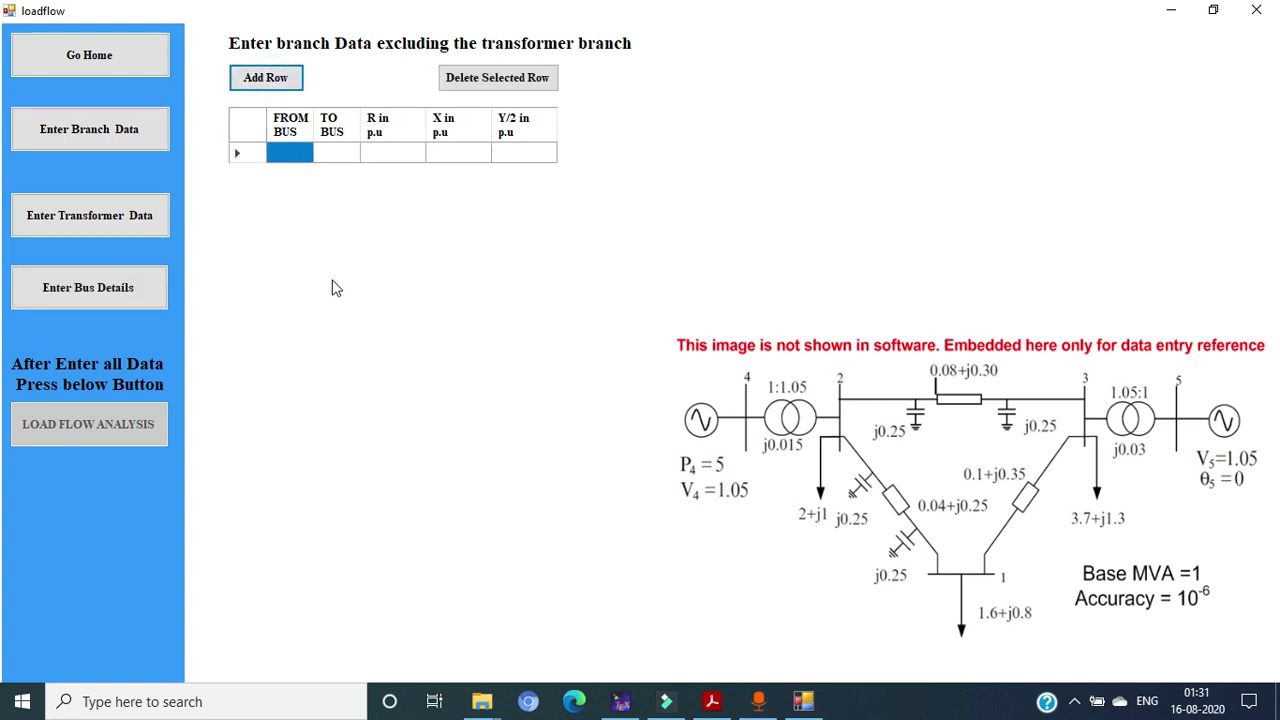
pyautogui.click(290, 151)
pyautogui.write('2')
pyautogui.click(328, 151)
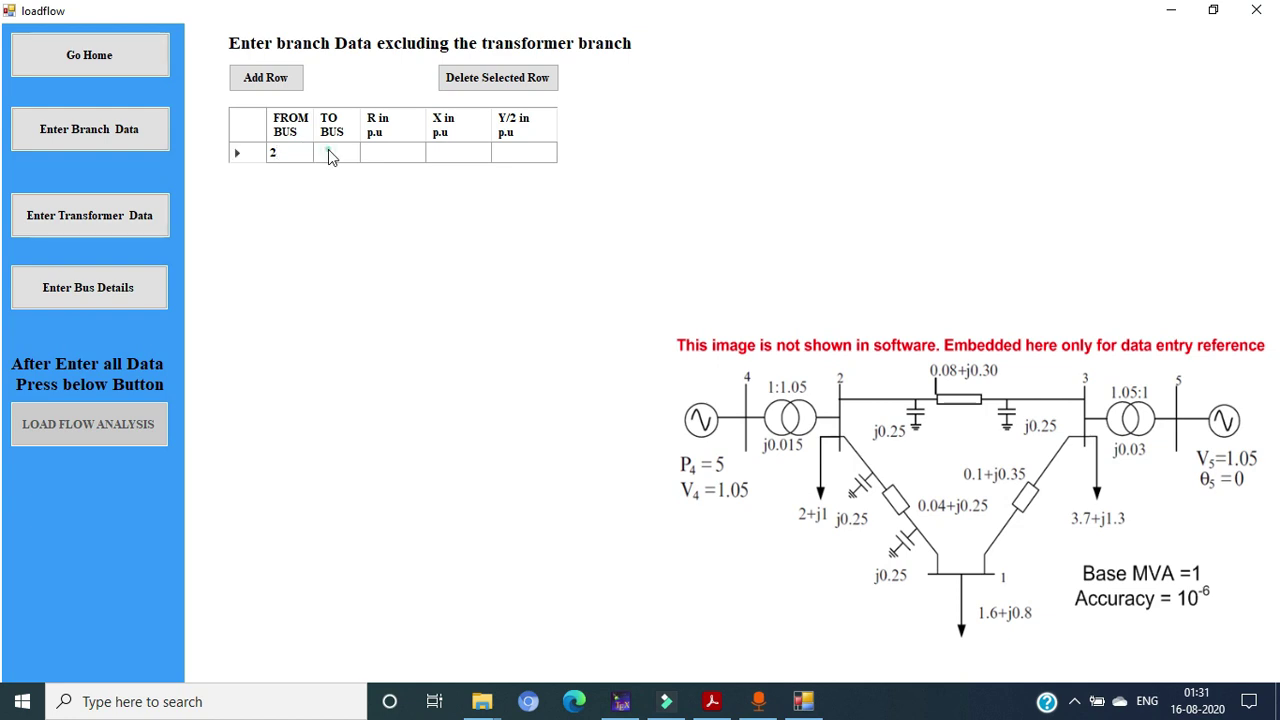
pyautogui.write('3')
pyautogui.click(388, 152)
pyautogui.write('0.08')
pyautogui.click(452, 153)
pyautogui.write('0.30')
pyautogui.click(518, 161)
pyautogui.write('0.')
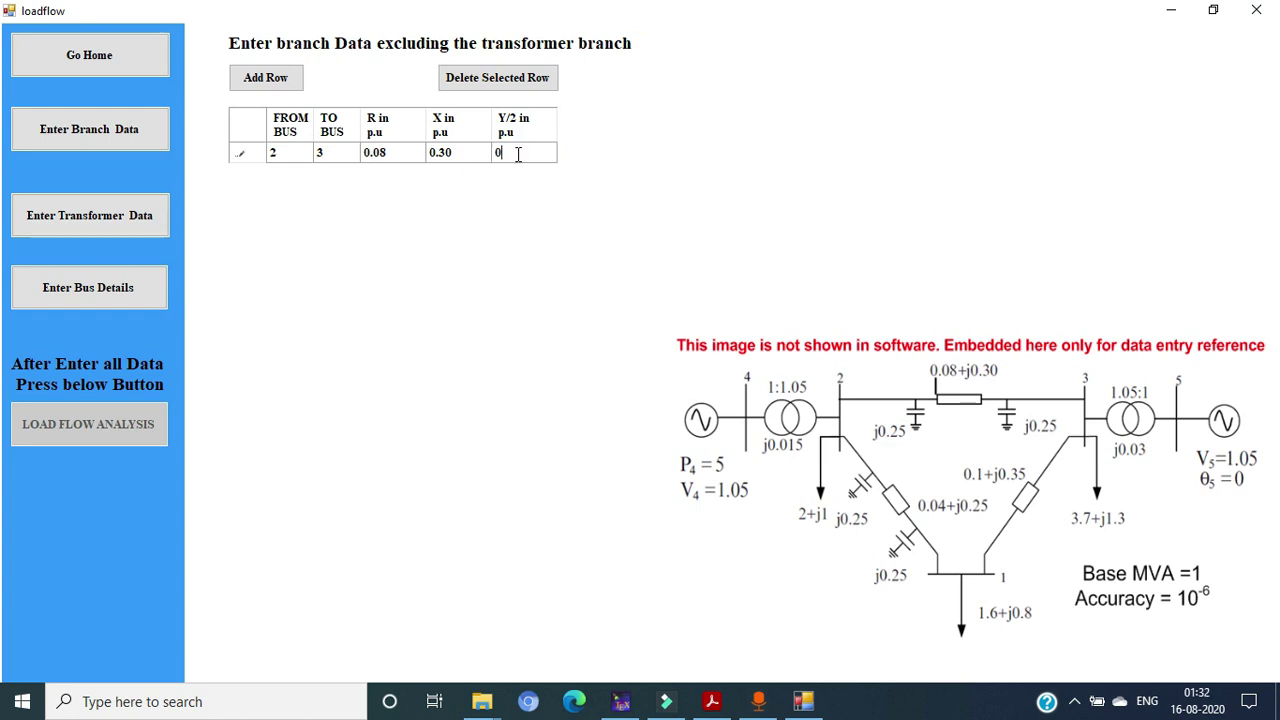
pyautogui.write('25')
# - Add branch 2–1 with R 0.04, X 0.25 and Y/2 0.25, leaving a new empty row
pyautogui.click(267, 79)
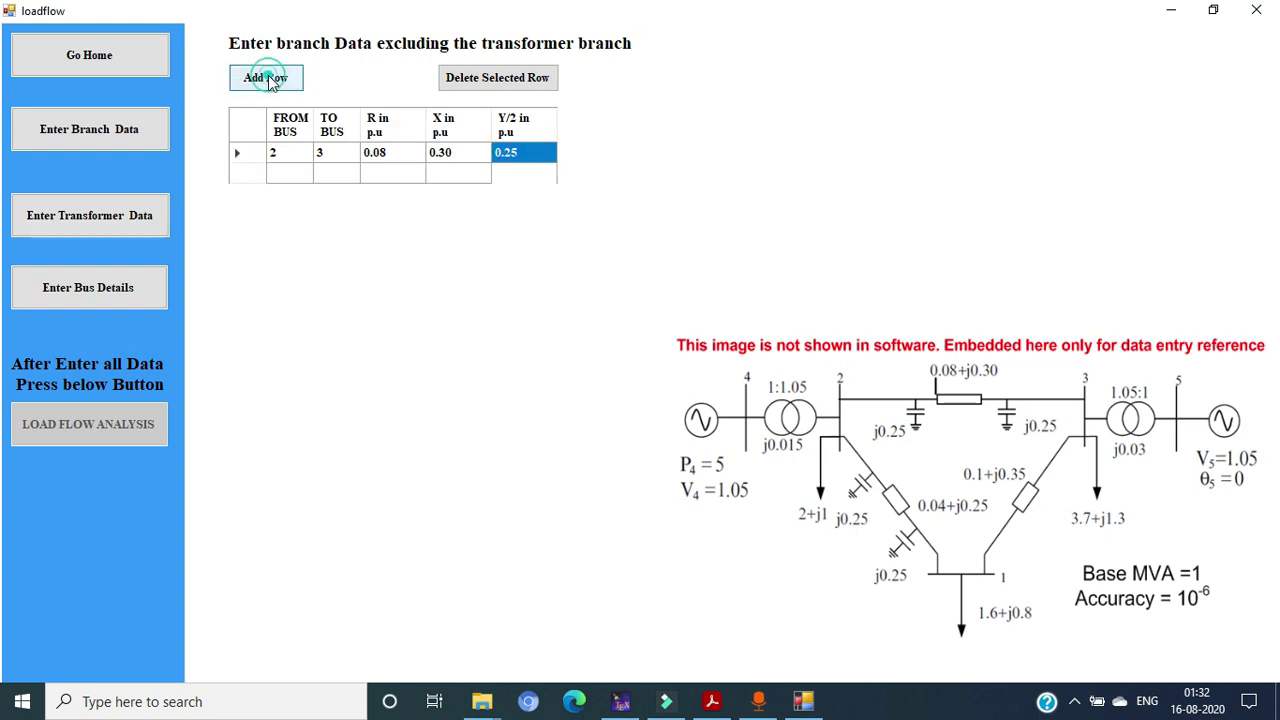
pyautogui.click(282, 175)
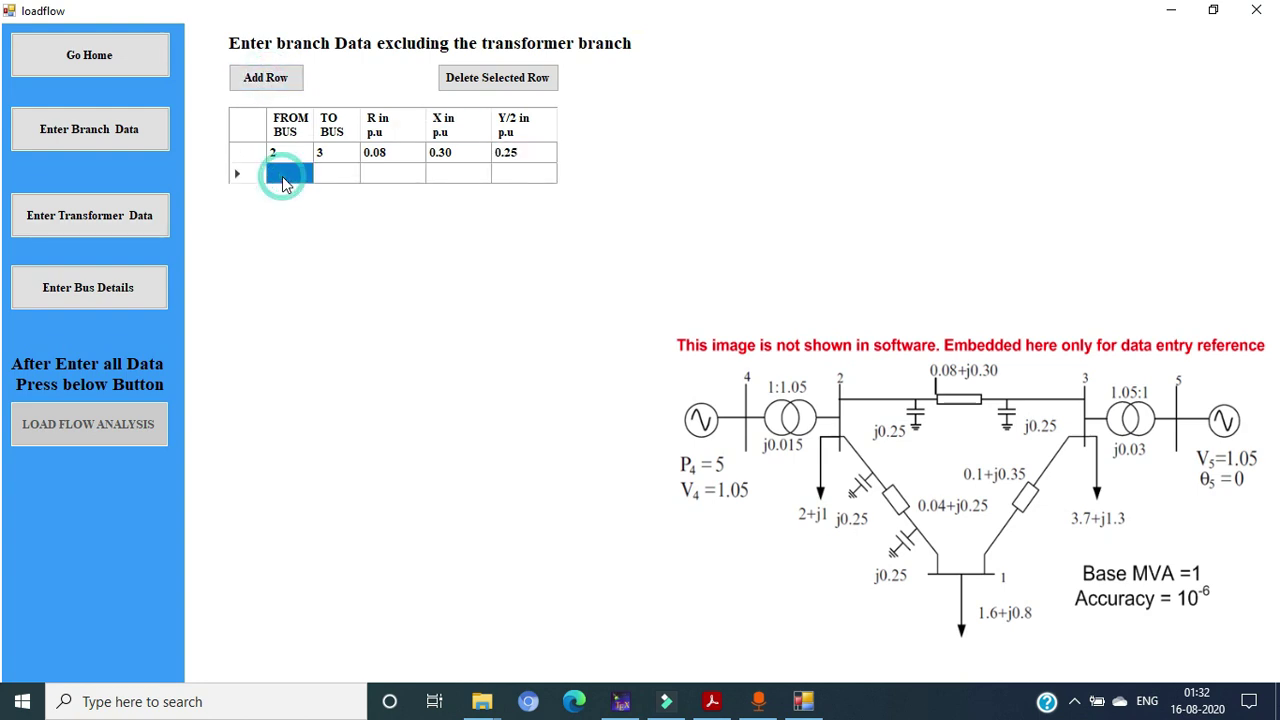
pyautogui.write('2')
pyautogui.click(336, 178)
pyautogui.write('1')
pyautogui.click(383, 179)
pyautogui.write('0.04')
pyautogui.click(443, 180)
pyautogui.write('0.')
pyautogui.click(511, 175)
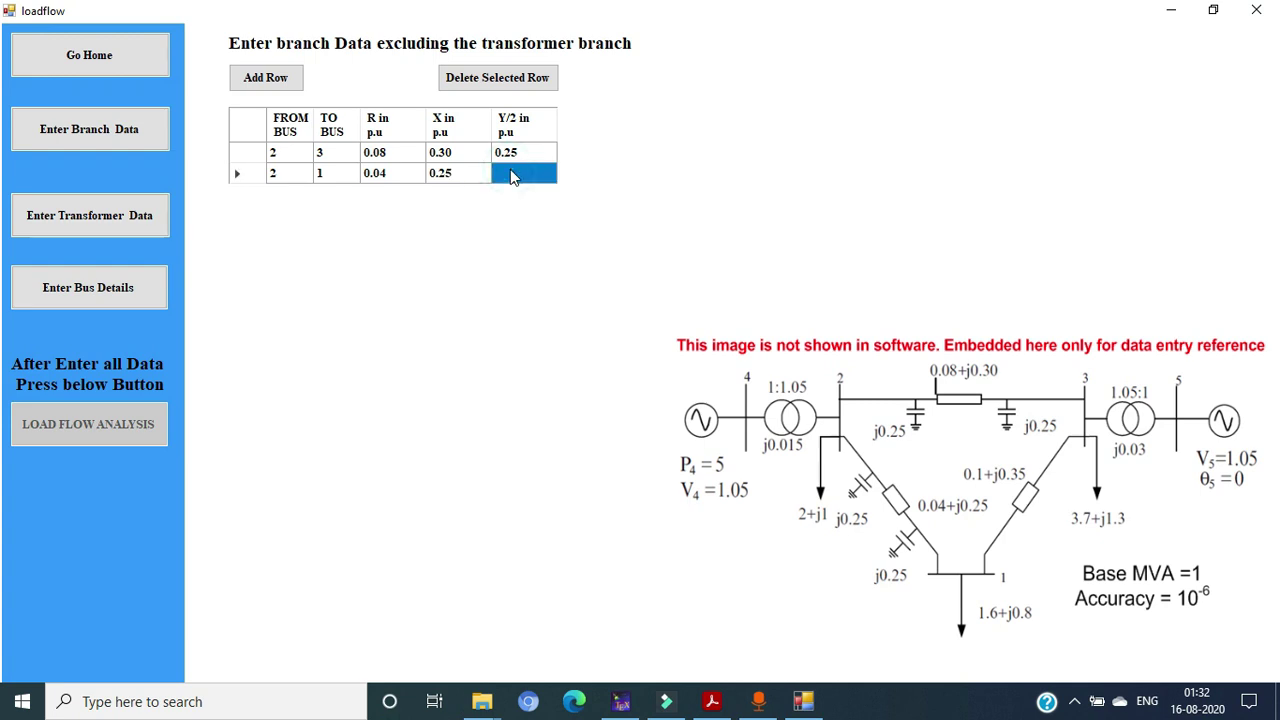
pyautogui.write('0.25')
pyautogui.click(272, 82)
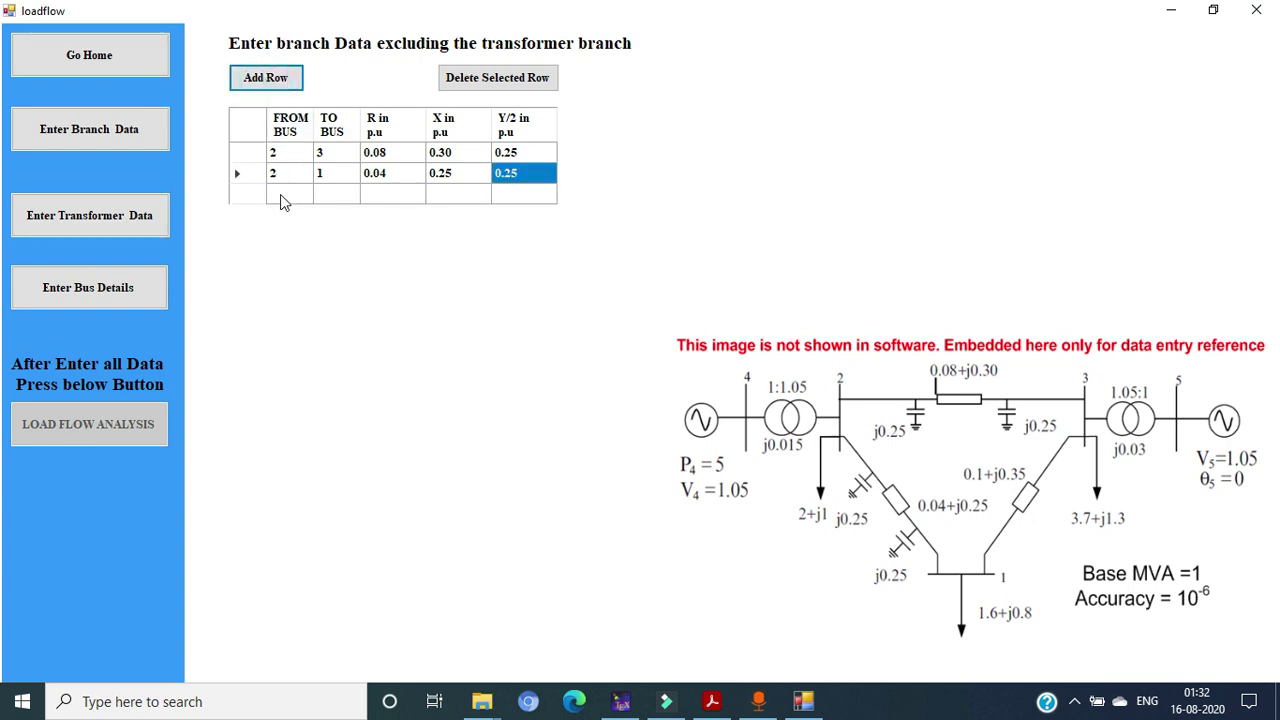
# - Fill the empty row as branch 3–1 with R 0.1, X 0.35 and Y/2 0
pyautogui.click(283, 195)
pyautogui.write('3')
pyautogui.click(335, 197)
pyautogui.write('1')
pyautogui.click(385, 197)
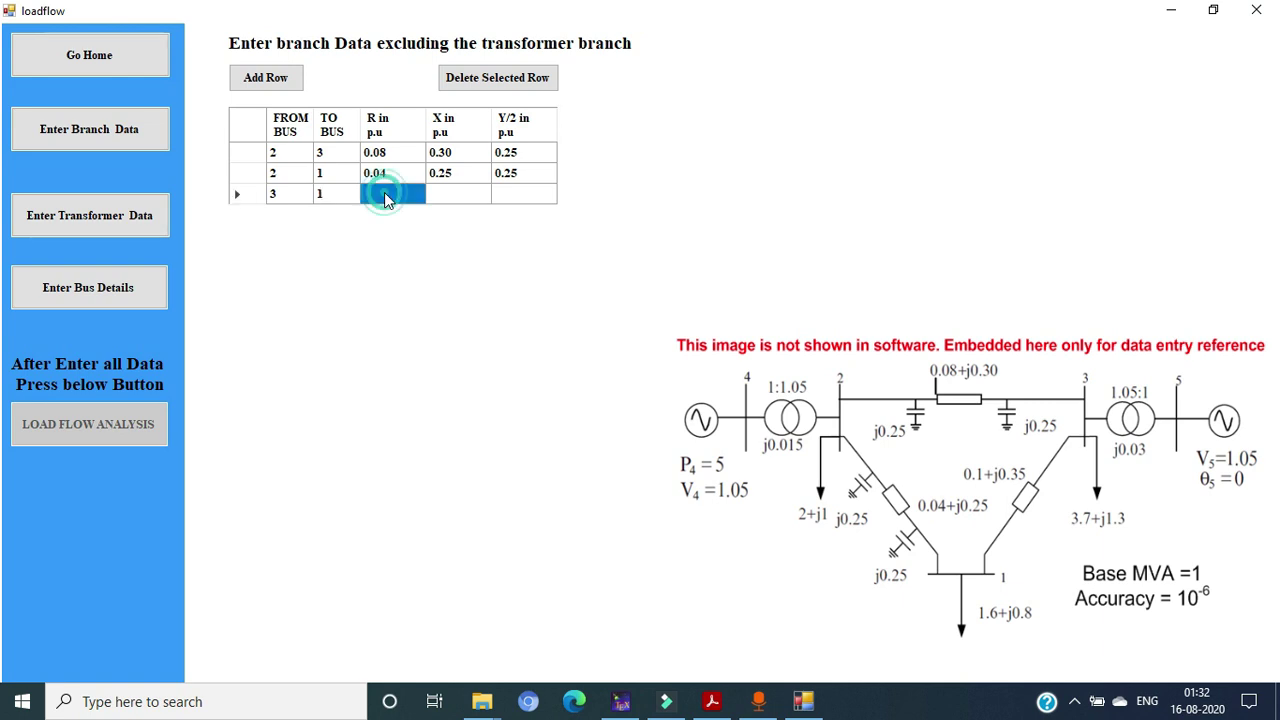
pyautogui.write('0.1')
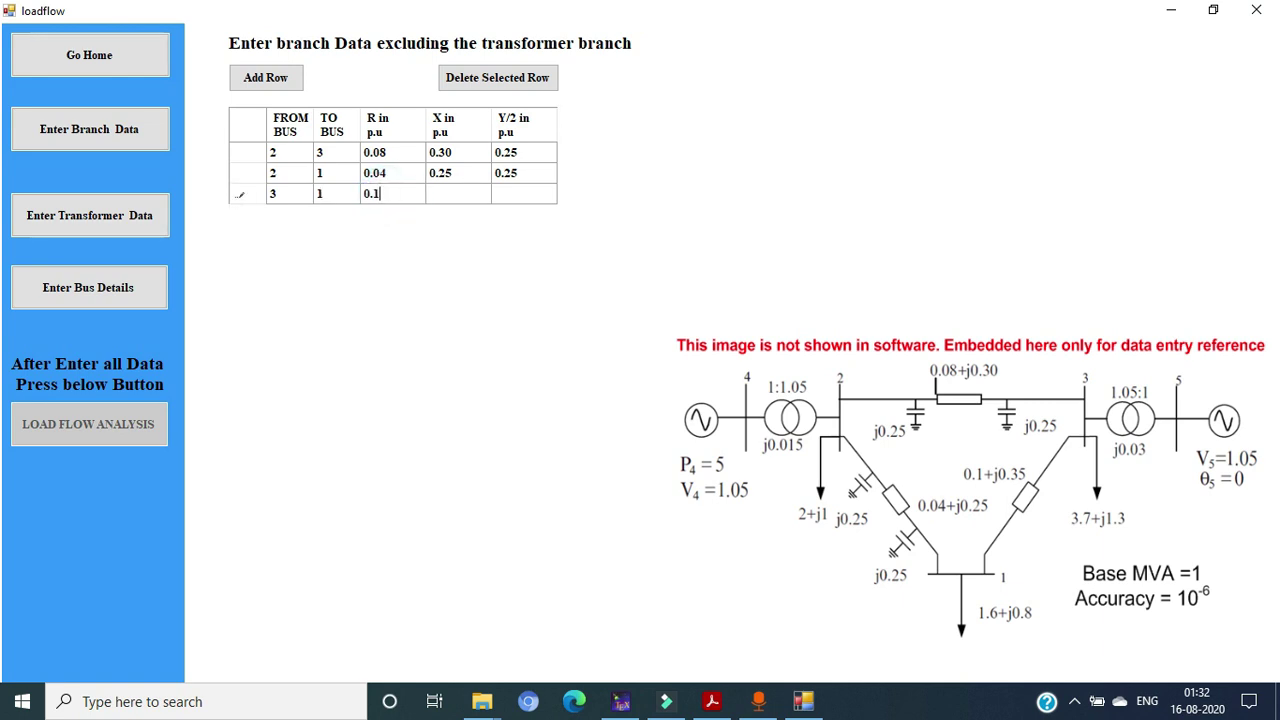
pyautogui.click(448, 195)
pyautogui.write('0.35')
pyautogui.click(513, 197)
pyautogui.write('0')
pyautogui.click(518, 251)
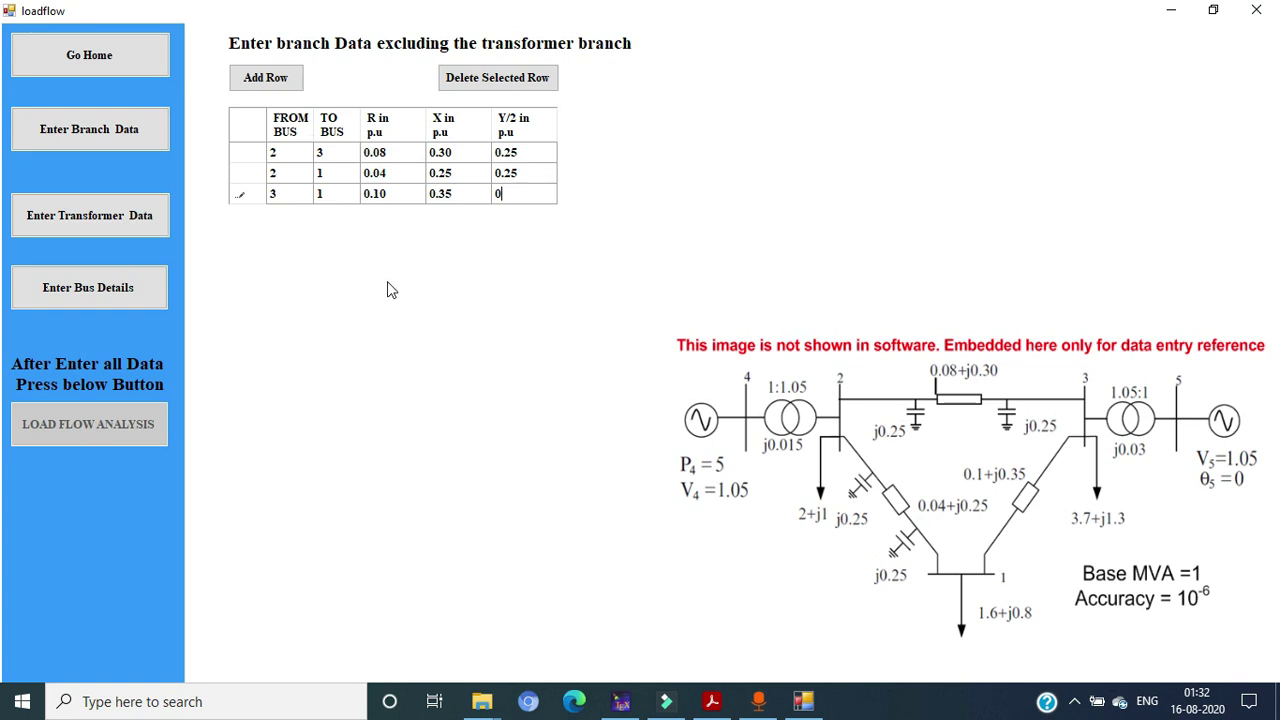
# - Add transformer branch 4–2 with R 0, X 0.015, Y/2 0, tap a 1.05 and b 0
pyautogui.click(90, 219)
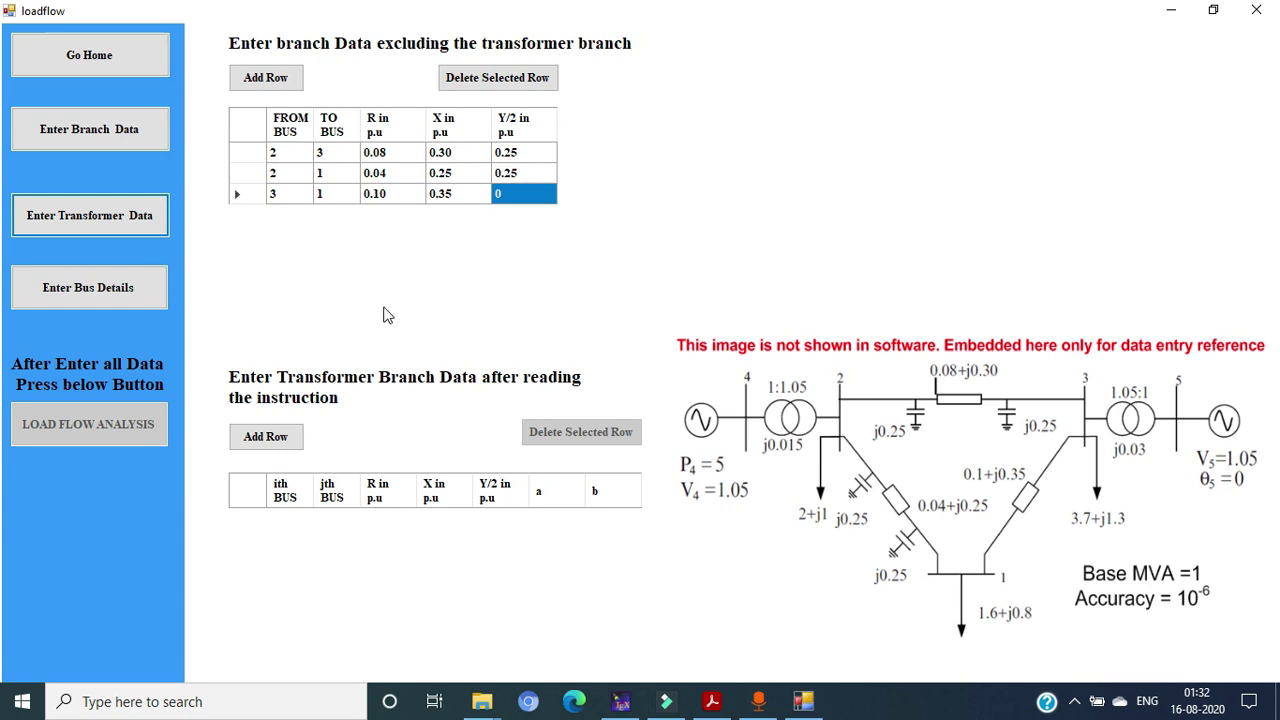
pyautogui.click(289, 437)
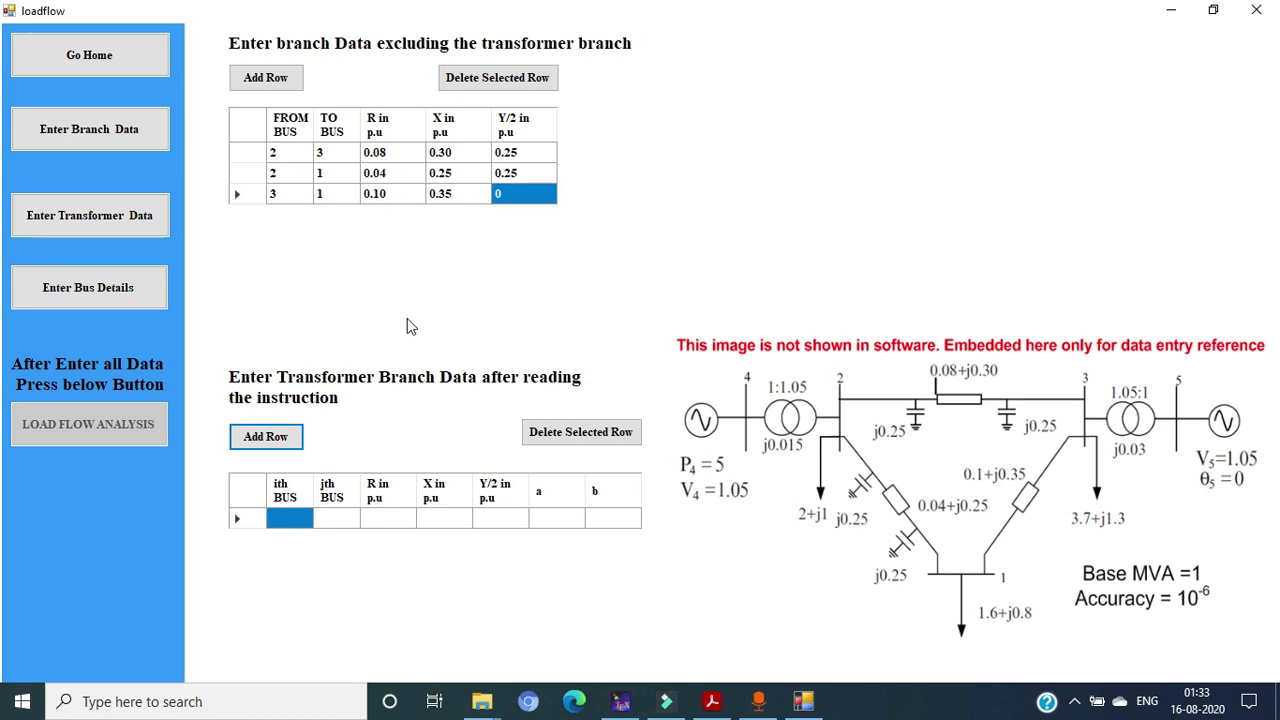
pyautogui.click(289, 517)
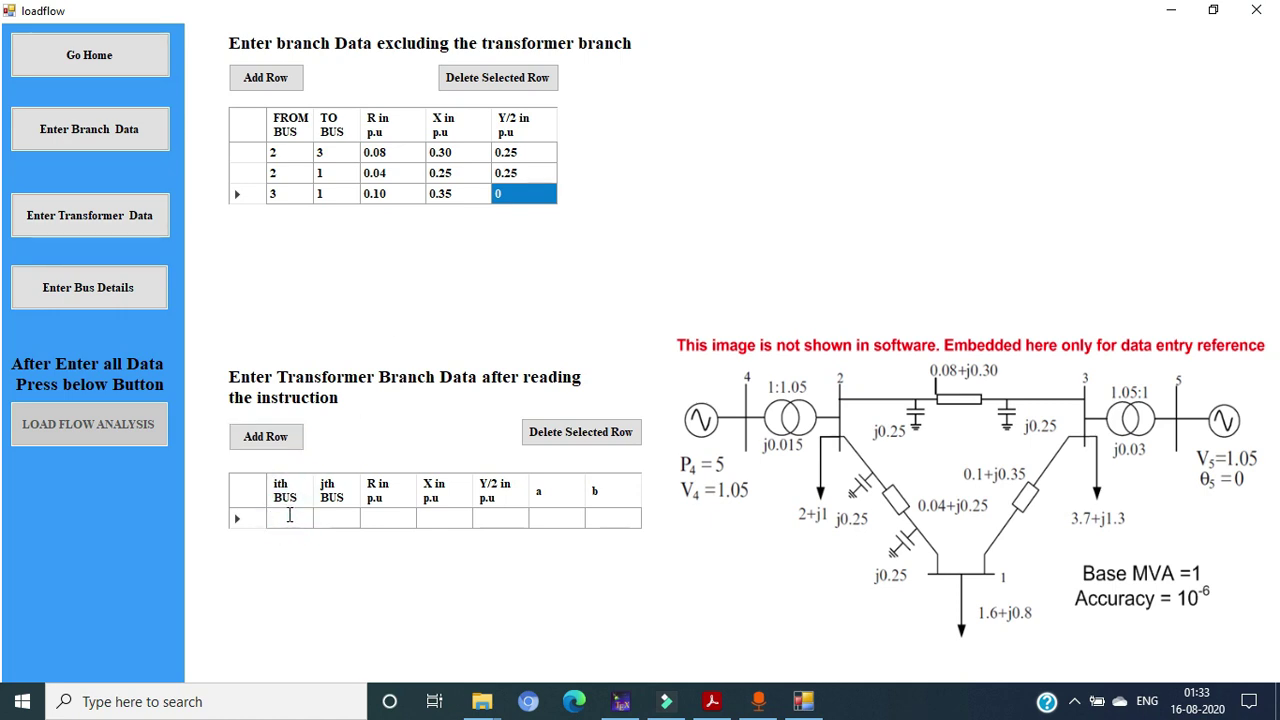
pyautogui.write('4')
pyautogui.click(340, 519)
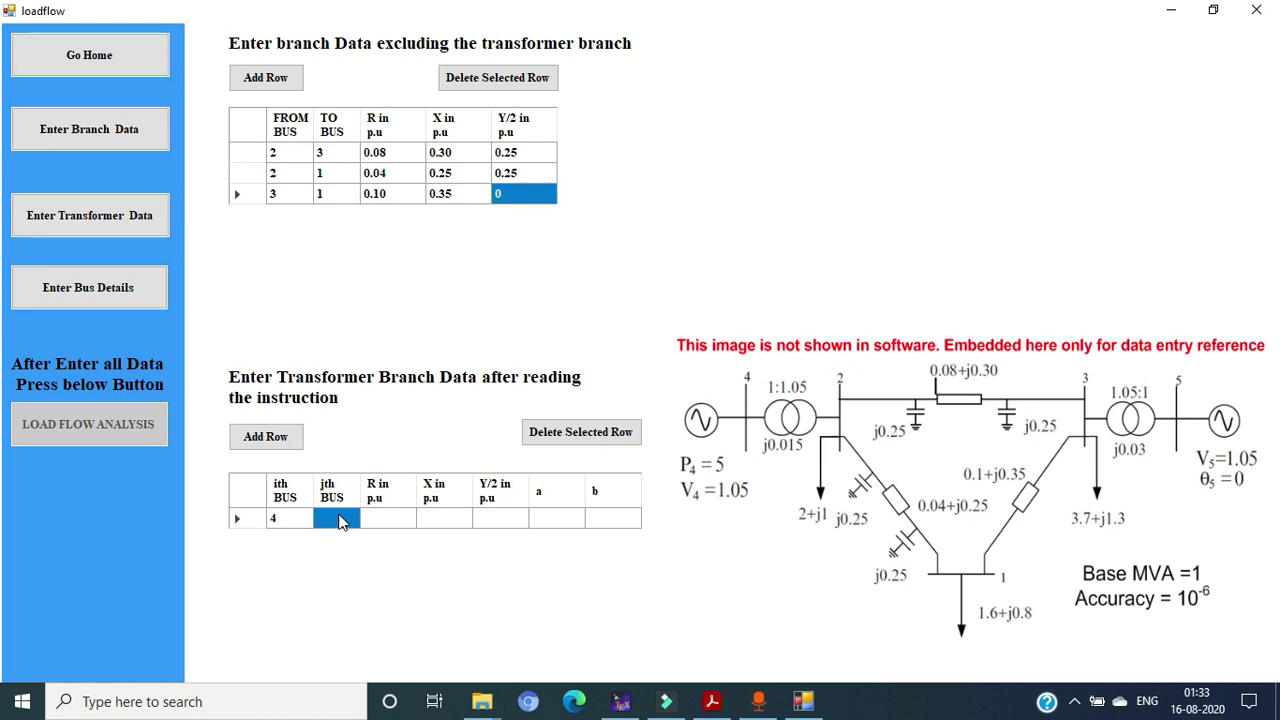
pyautogui.write('2')
pyautogui.click(393, 520)
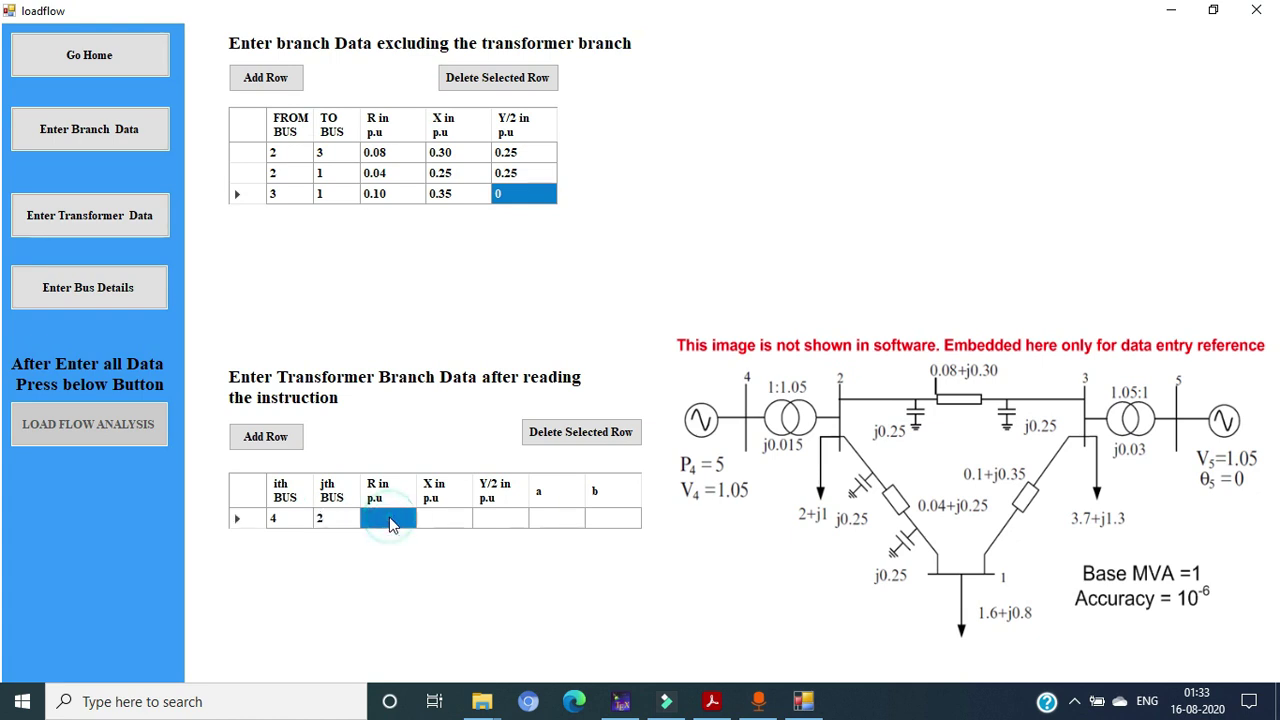
pyautogui.write('0')
pyautogui.click(444, 522)
pyautogui.write('0.')
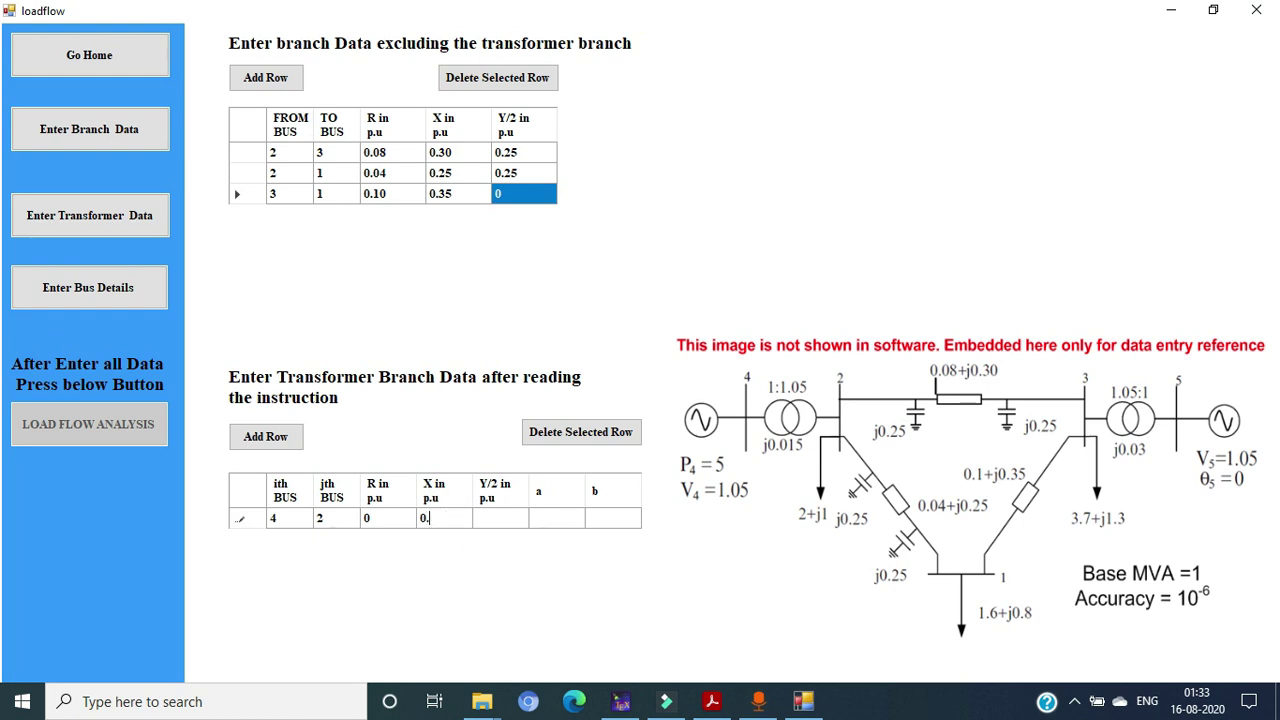
pyautogui.write('015')
pyautogui.click(490, 520)
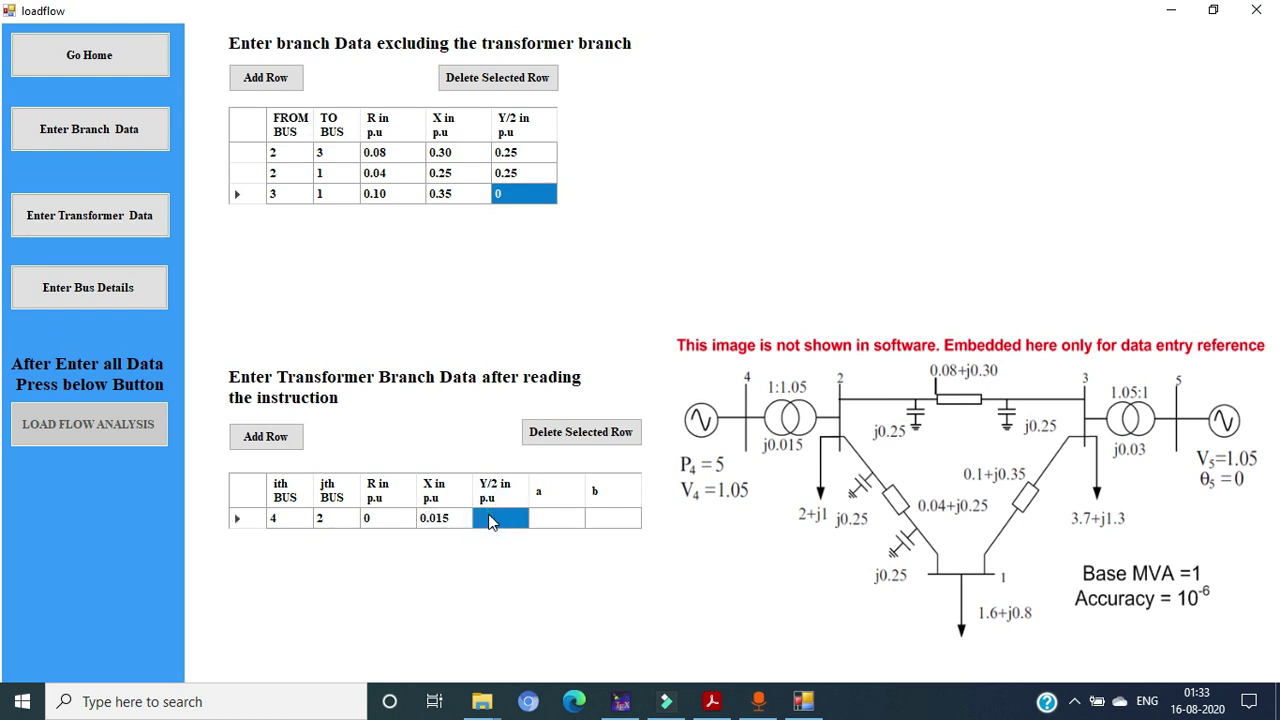
pyautogui.write('0')
pyautogui.click(550, 518)
pyautogui.write('1.05')
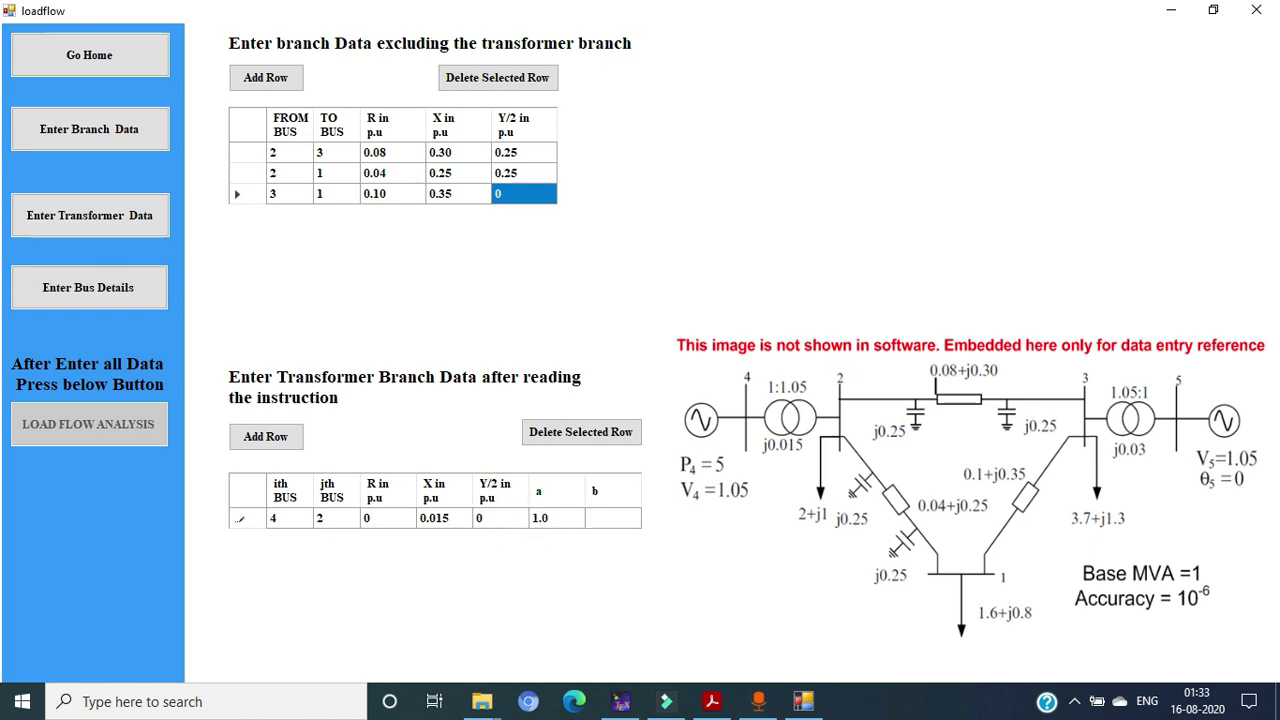
pyautogui.click(596, 520)
pyautogui.write('0')
# - Add transformer branch 5–3 with R 0, X 0.03, Y/2 0, tap a 1.05 and b 0
pyautogui.click(281, 446)
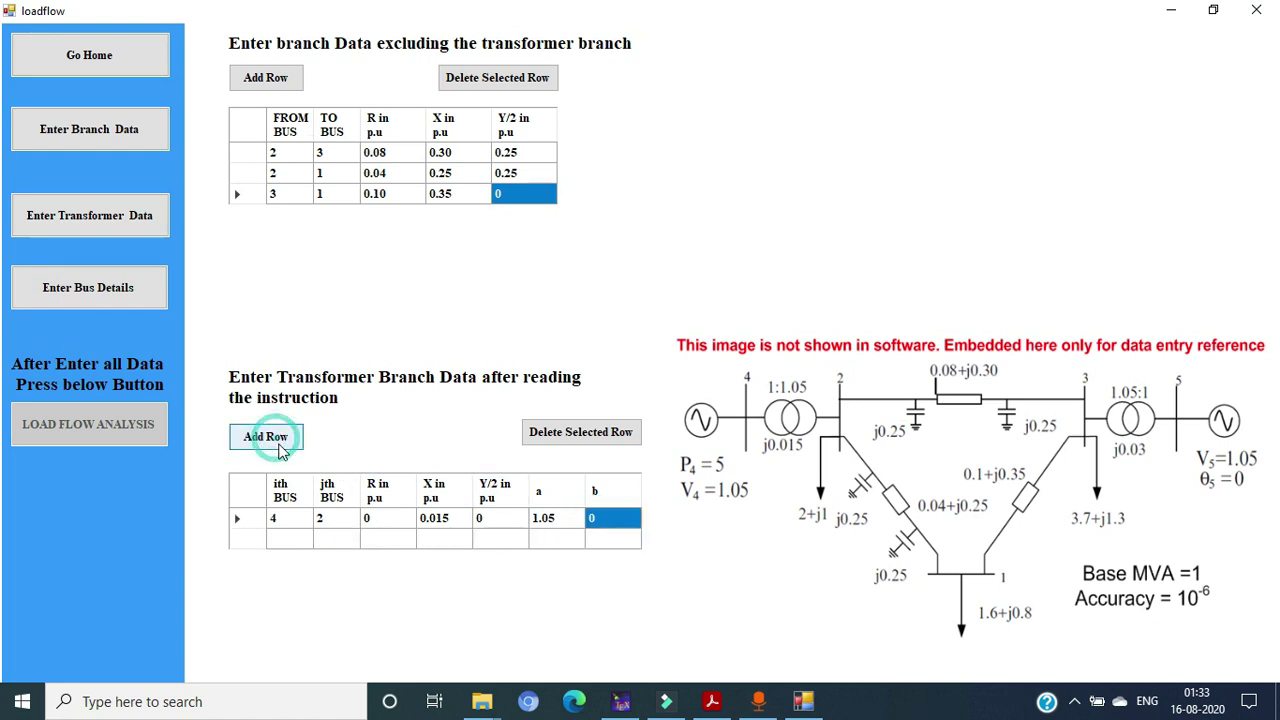
pyautogui.click(290, 540)
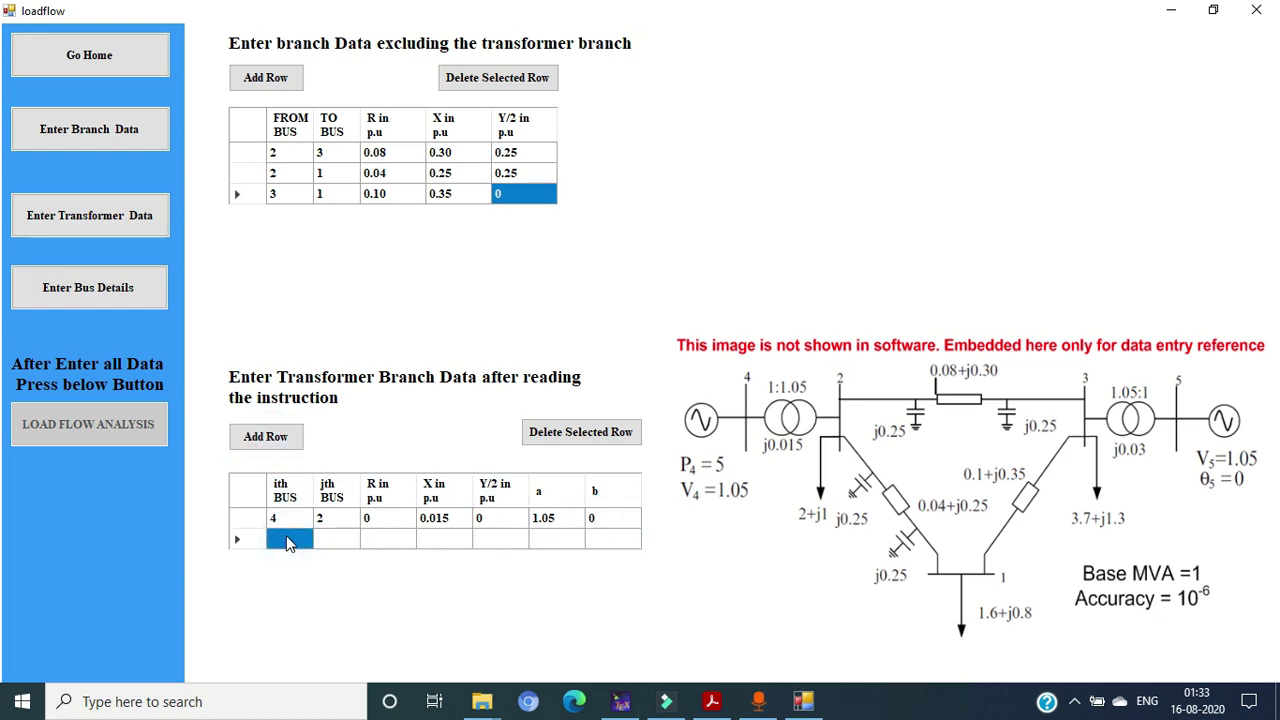
pyautogui.write('5')
pyautogui.click(337, 539)
pyautogui.write('3')
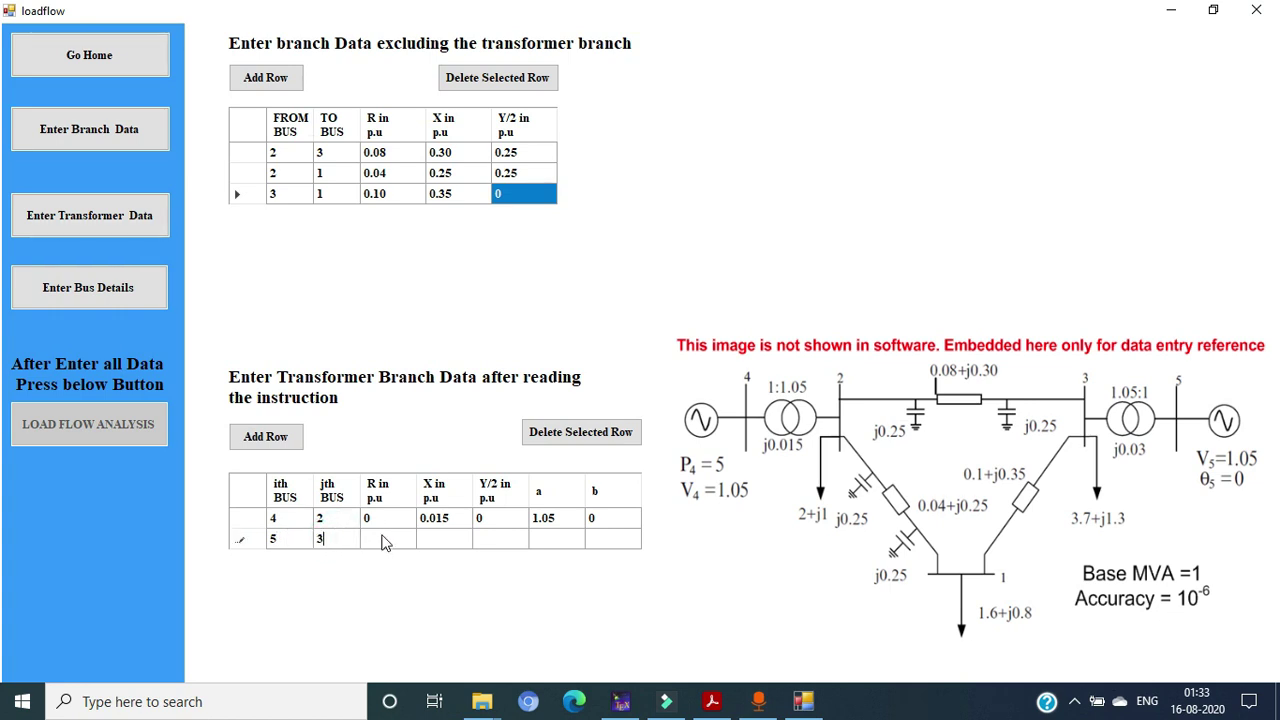
pyautogui.click(378, 541)
pyautogui.write('0')
pyautogui.click(443, 541)
pyautogui.write('0.03')
pyautogui.click(495, 539)
pyautogui.write('0')
pyautogui.click(552, 543)
pyautogui.write('1.05')
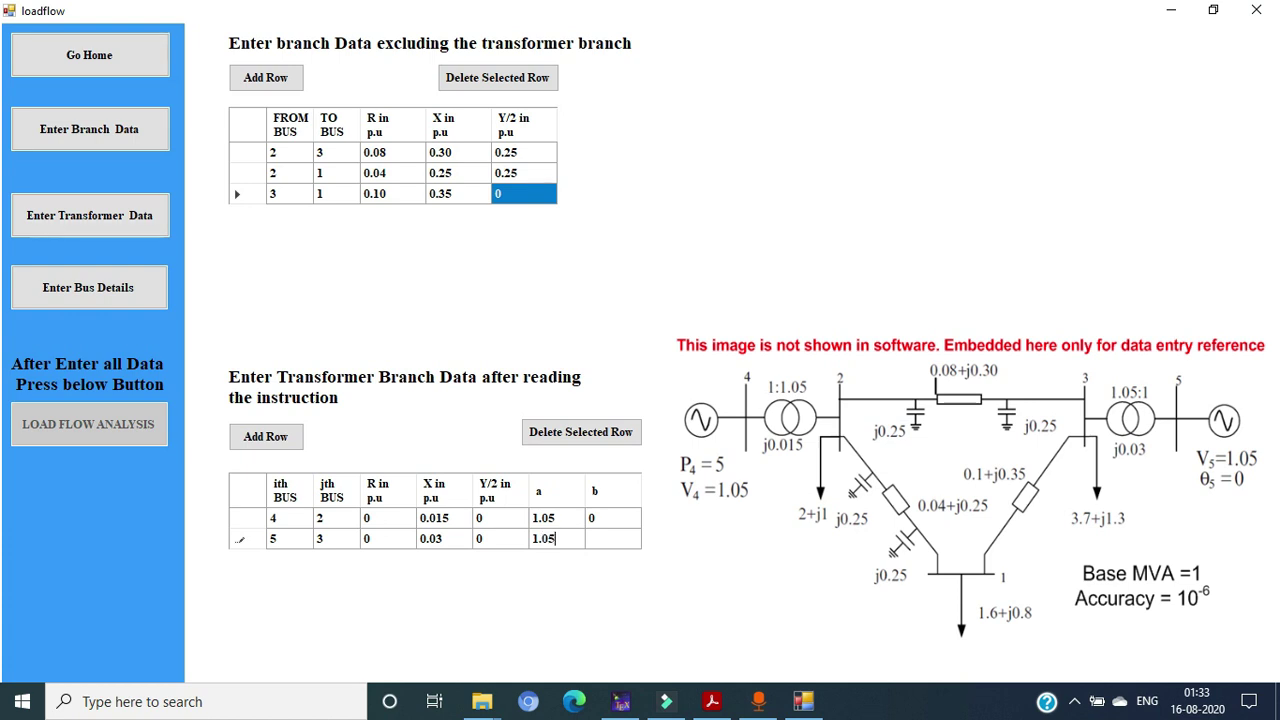
pyautogui.click(594, 540)
pyautogui.write('0')
# - Show the Enter Bus Details grid listing buses 1–5 with default values
pyautogui.click(64, 293)
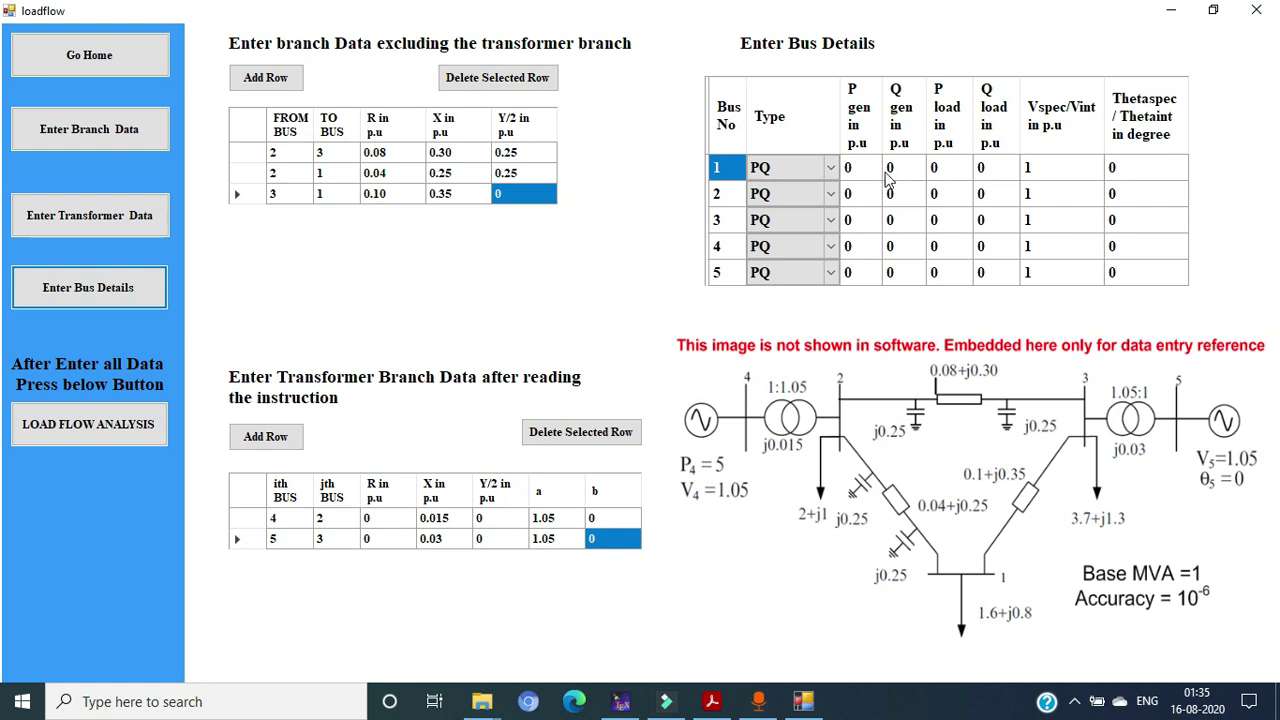
# - Enter P/Q loads 1.6/0.8, 2/1 and 3.7/1.3 in bus rows 1–3
pyautogui.click(933, 168)
pyautogui.click(950, 168)
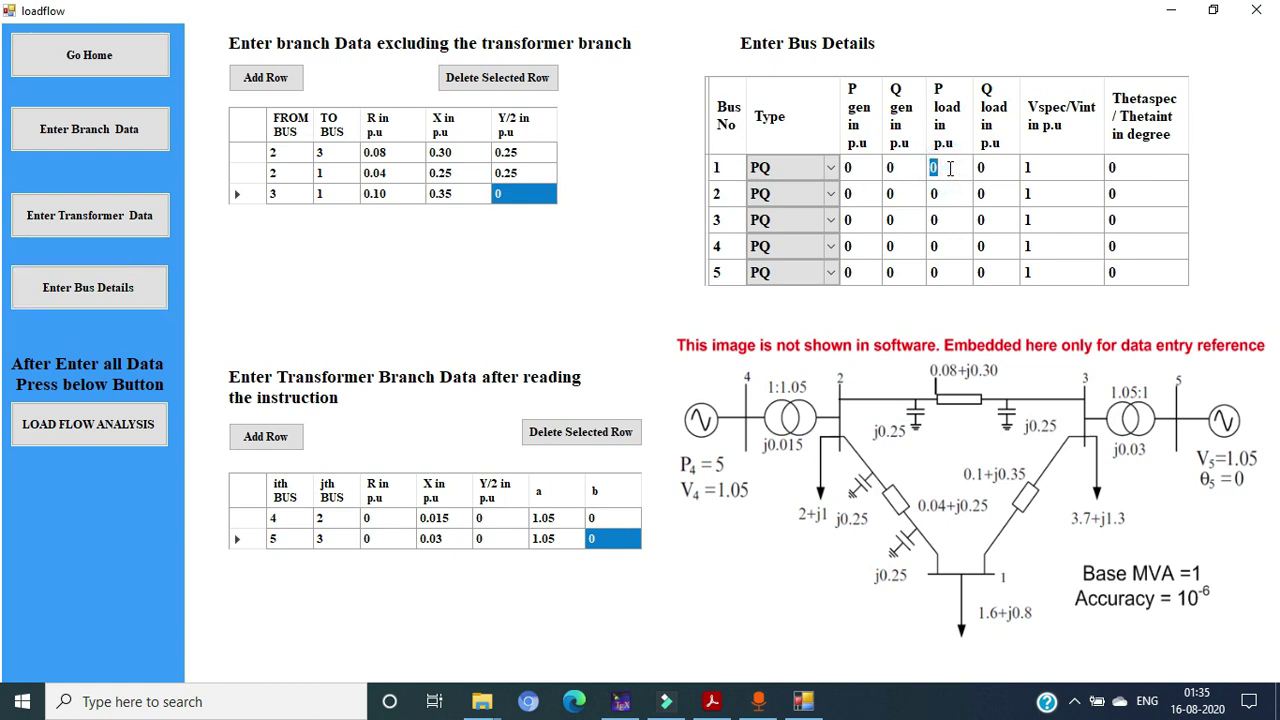
pyautogui.write('1.6')
pyautogui.click(993, 170)
pyautogui.click(993, 170)
pyautogui.write('0.8')
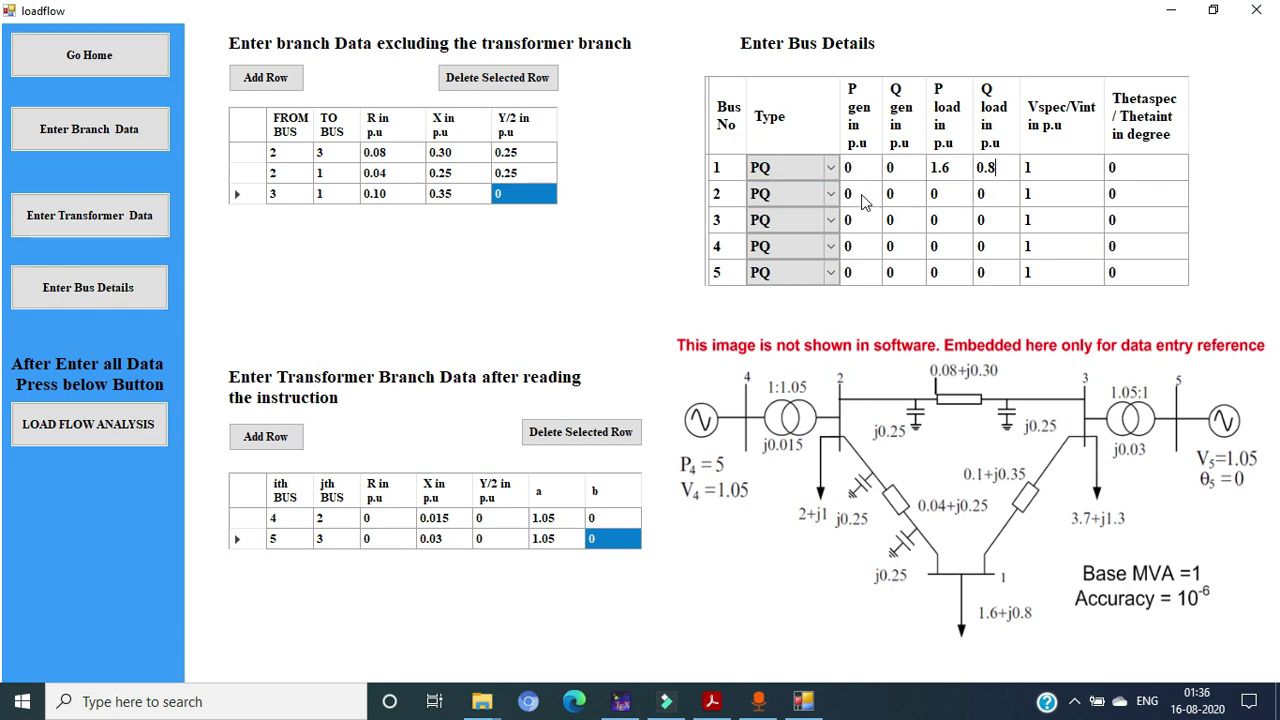
pyautogui.click(948, 195)
pyautogui.write('2')
pyautogui.click(983, 196)
pyautogui.write('1')
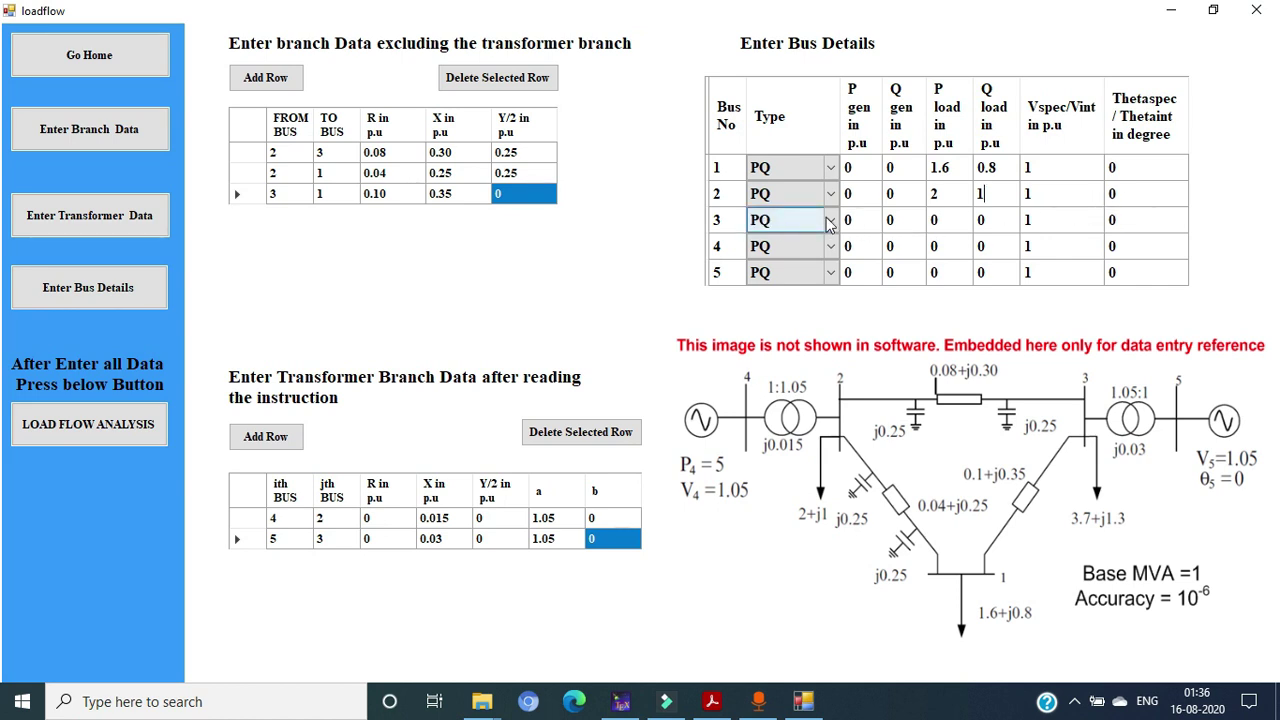
pyautogui.click(938, 222)
pyautogui.write('3')
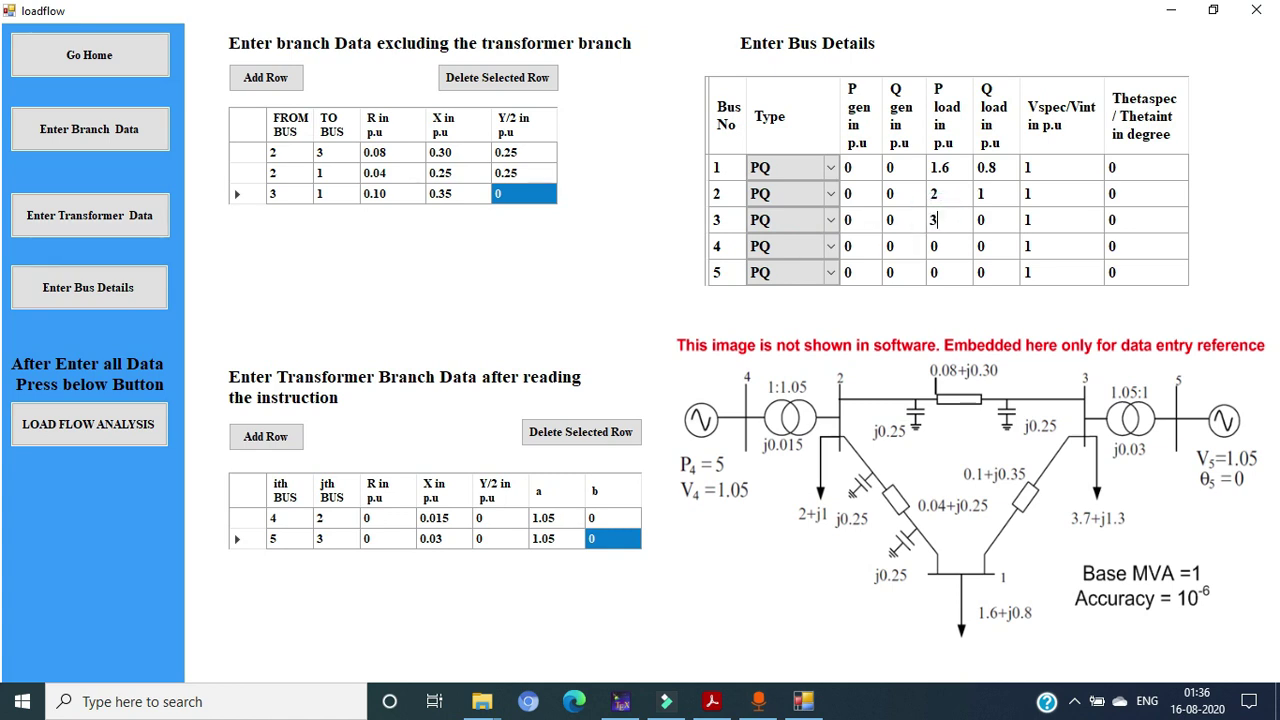
pyautogui.write('.7')
pyautogui.click(981, 219)
pyautogui.write('1.3')
# - Make bus 4 a PV bus with P gen 5 and specified voltage 1.05
pyautogui.click(853, 246)
pyautogui.write('5')
pyautogui.click(983, 250)
pyautogui.click(1028, 248)
pyautogui.write('.05')
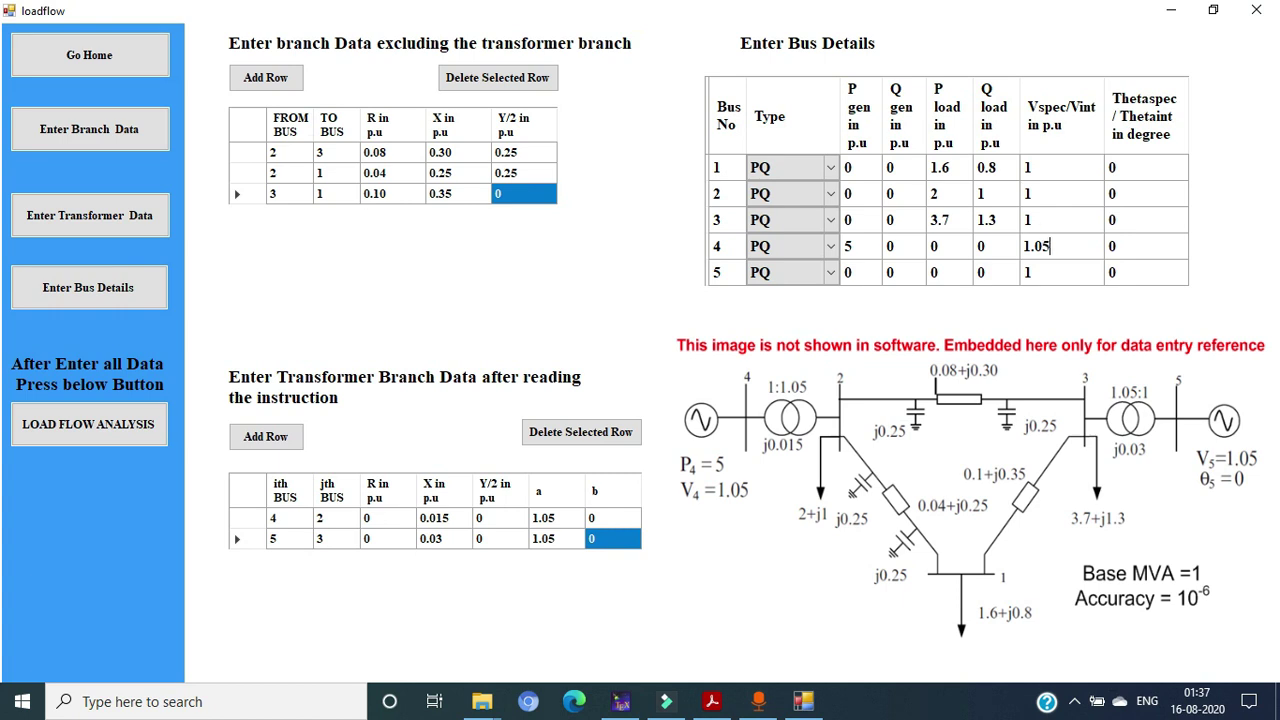
pyautogui.click(1122, 248)
pyautogui.click(834, 251)
pyautogui.click(765, 305)
# - Set bus 5's specified voltage to 1.05 and angle Theta to 0
pyautogui.click(1037, 279)
pyautogui.write('.05')
pyautogui.click(1113, 272)
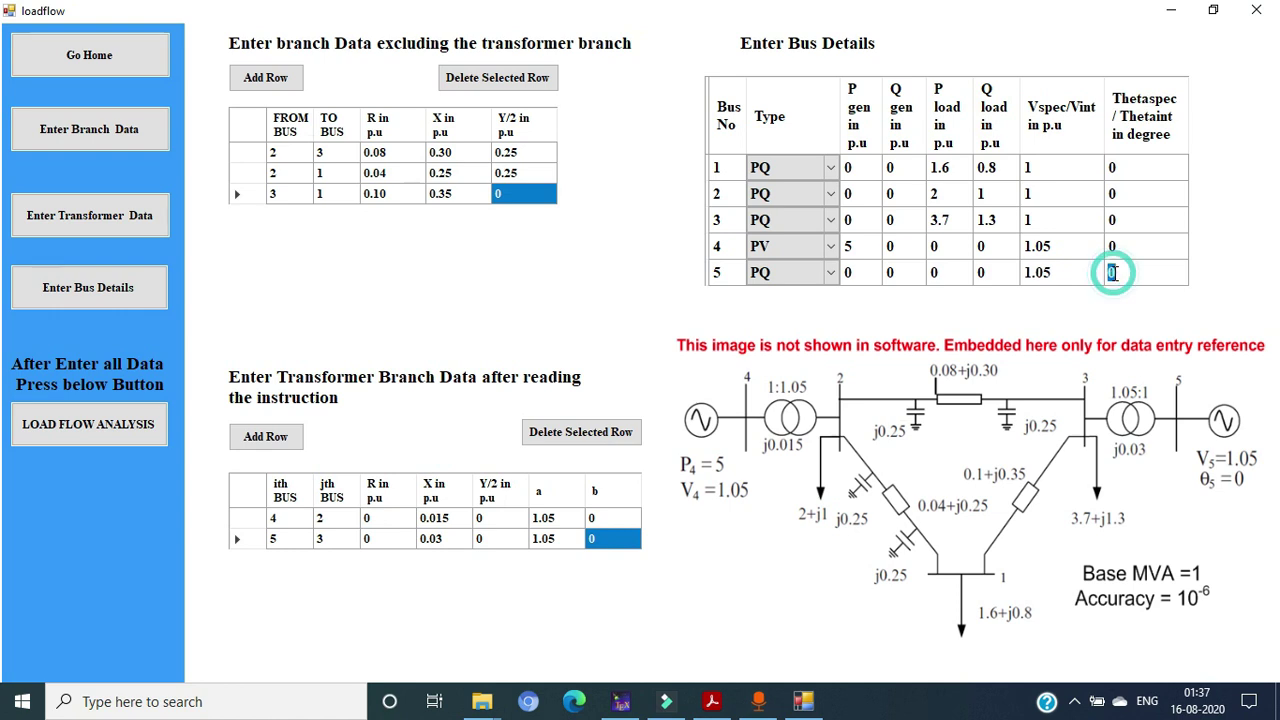
pyautogui.write('0')
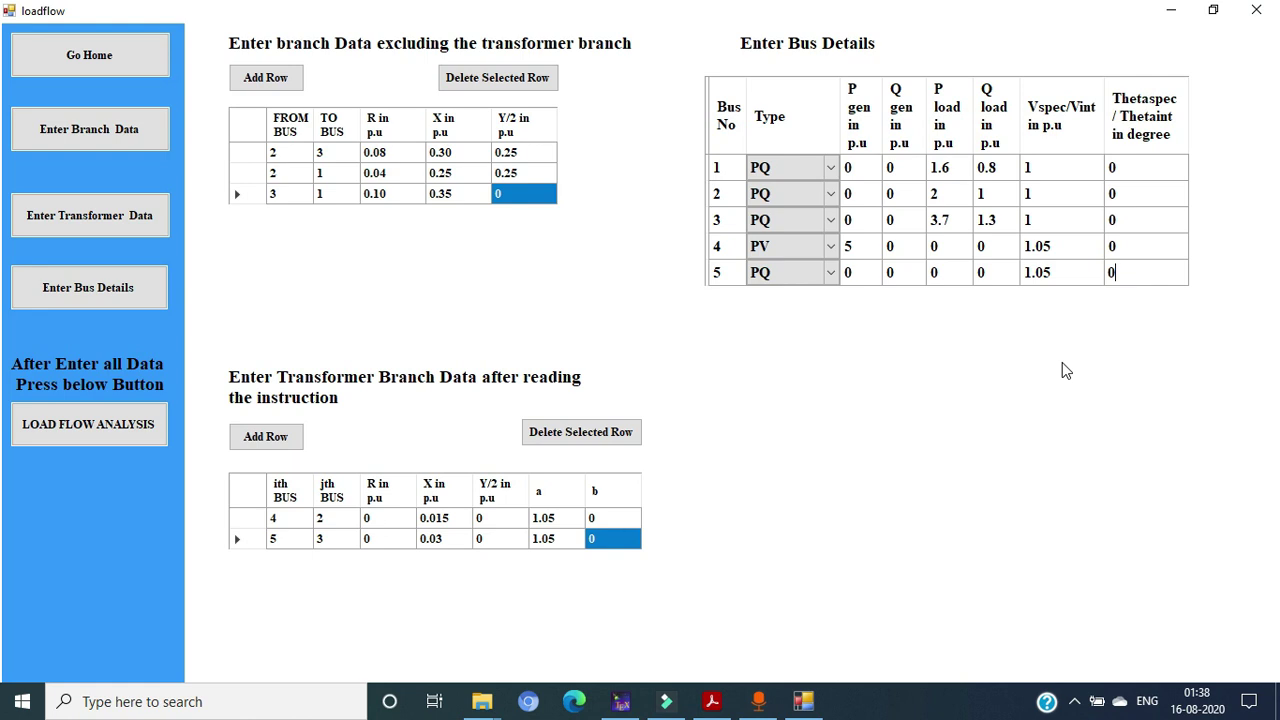
# - Open the LOAD FLOW ANALYSIS window with Base MVA, Accuracy and solver options
pyautogui.click(86, 428)
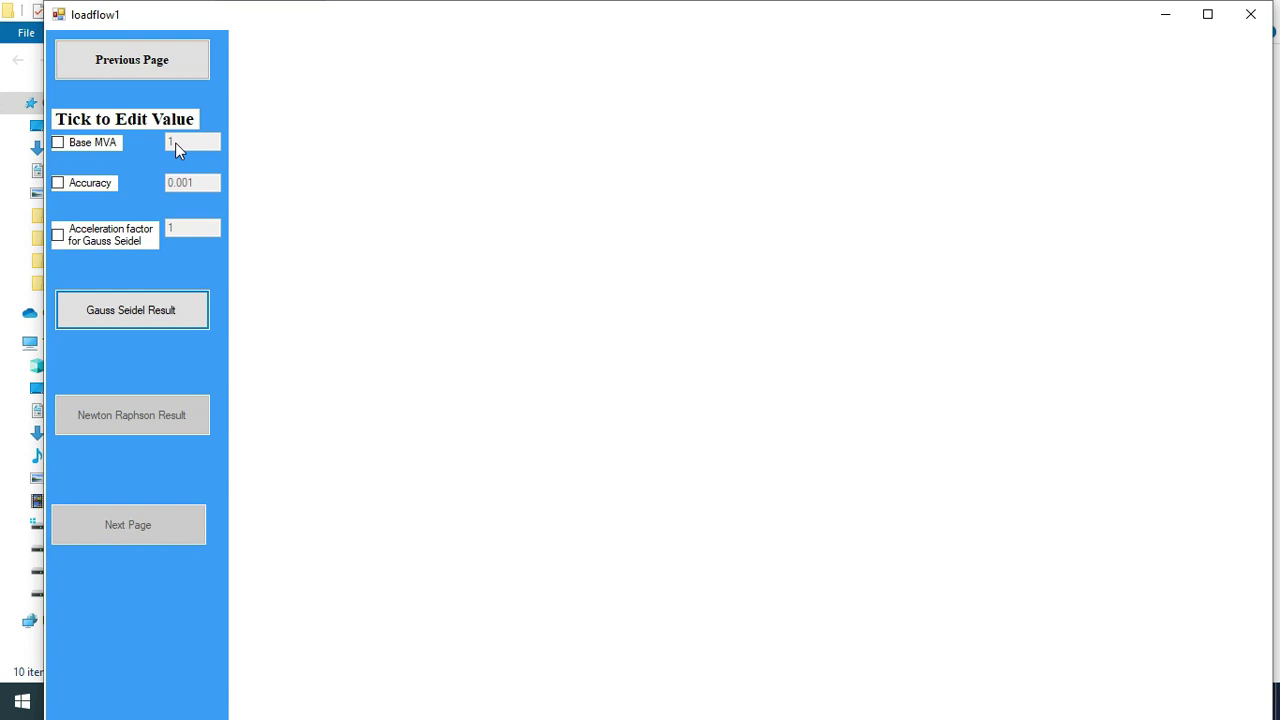
# - Change Accuracy to 0.000001, run Gauss Seidel, and acknowledge the not-converging warning
pyautogui.click(61, 185)
pyautogui.click(185, 183)
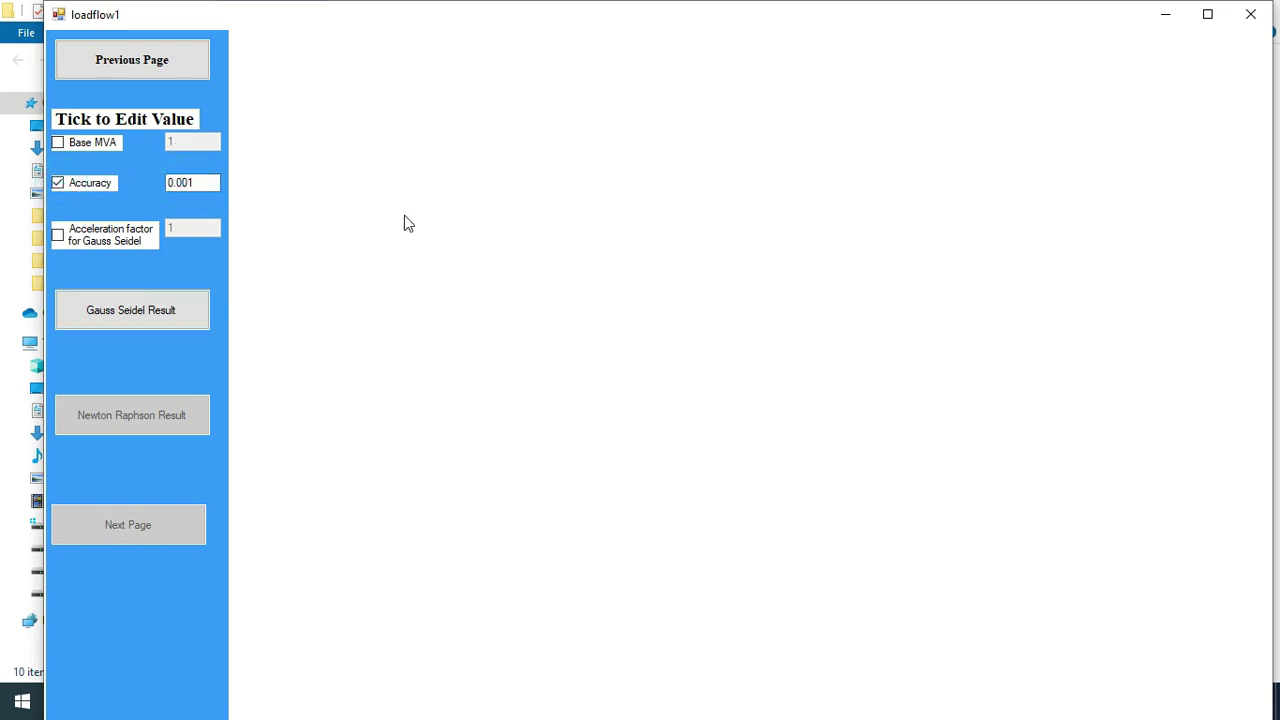
pyautogui.write('000')
pyautogui.click(157, 312)
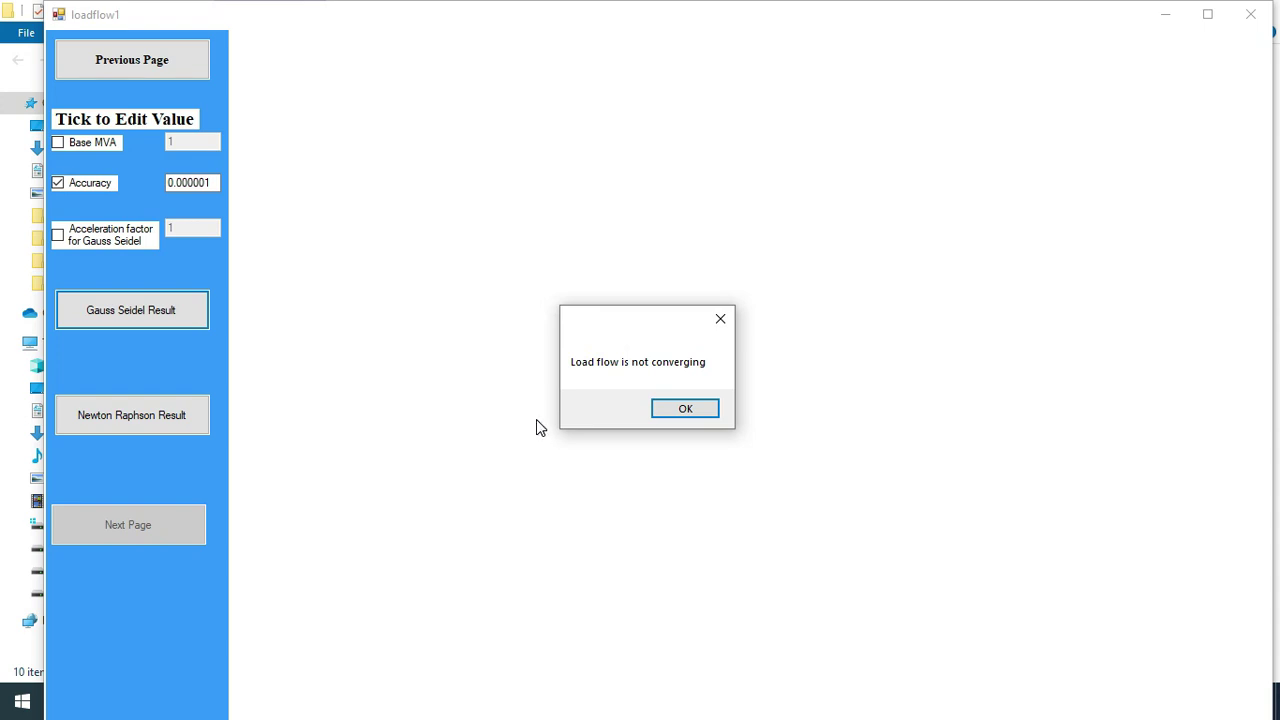
pyautogui.click(688, 411)
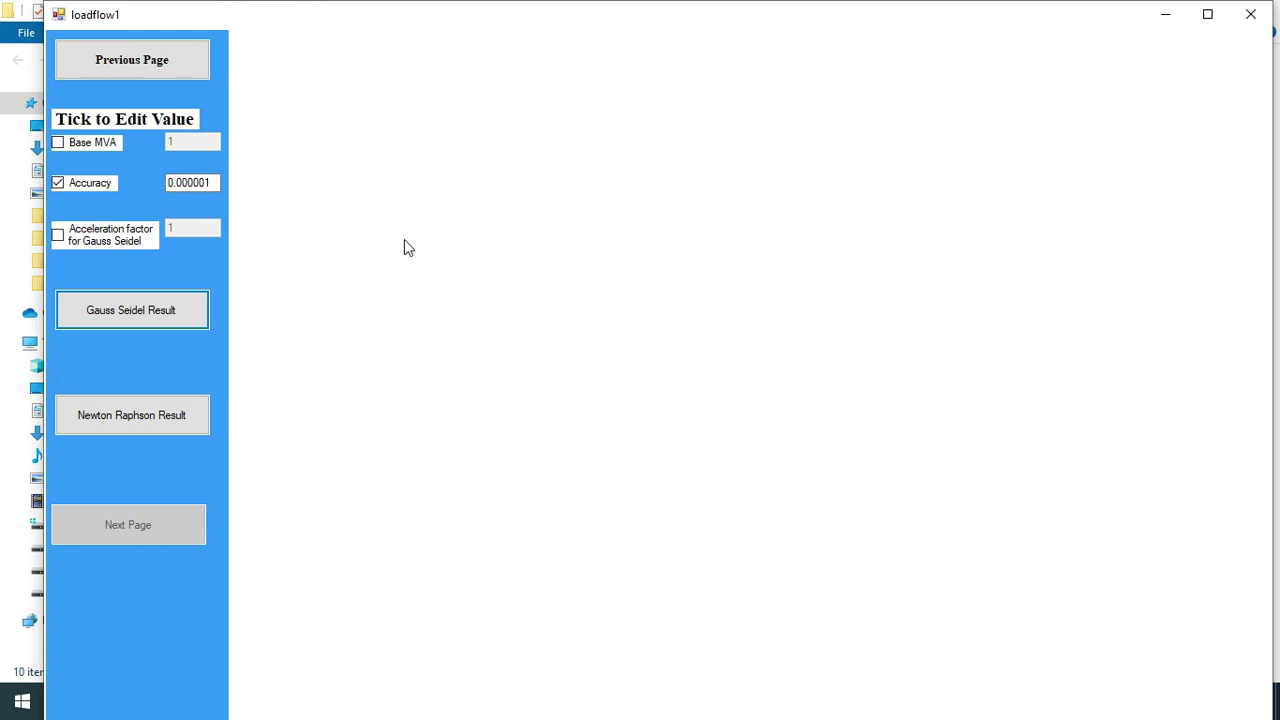
# - Back on the data entry page, set bus 5 as the slack bus and start the load flow analysis
pyautogui.click(160, 59)
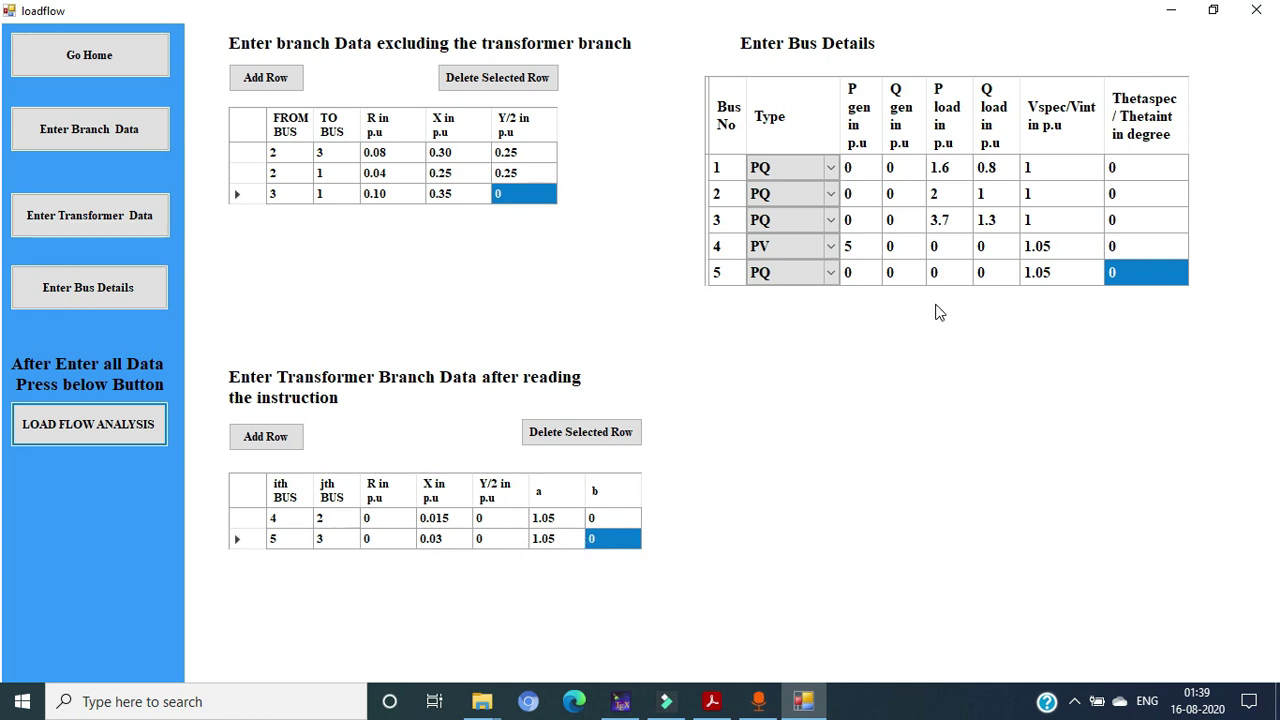
pyautogui.click(831, 273)
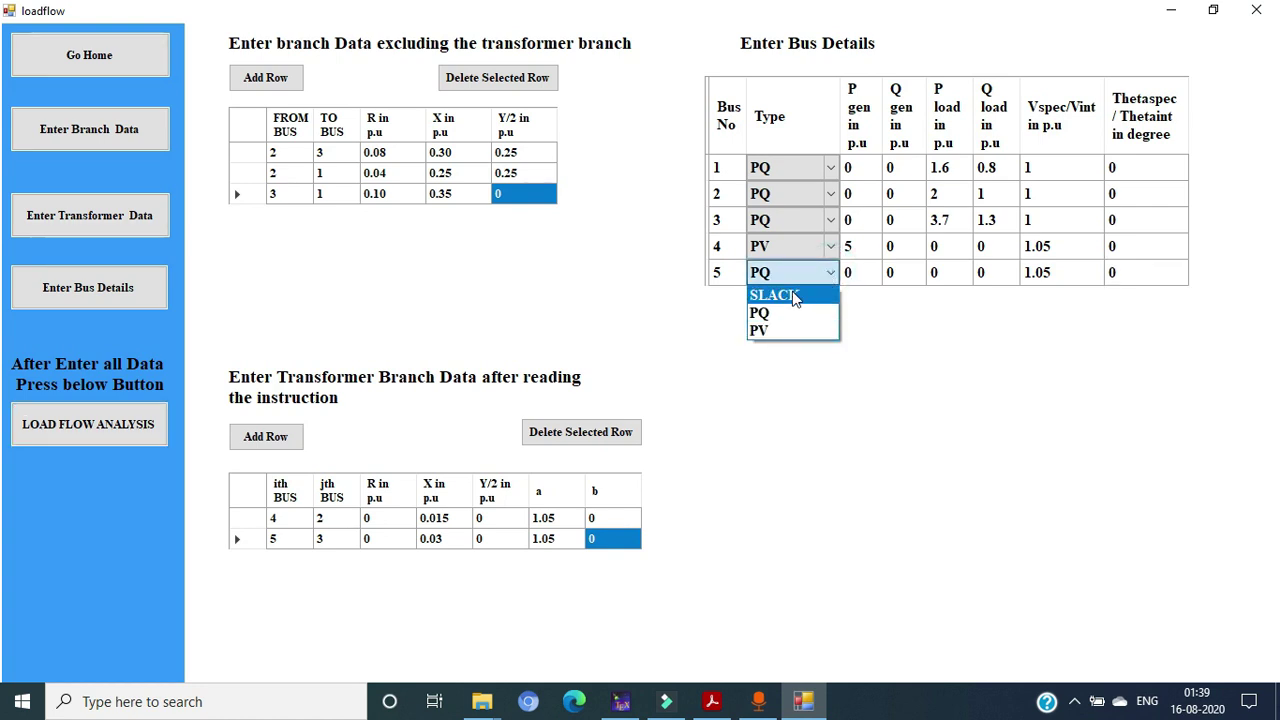
pyautogui.click(790, 296)
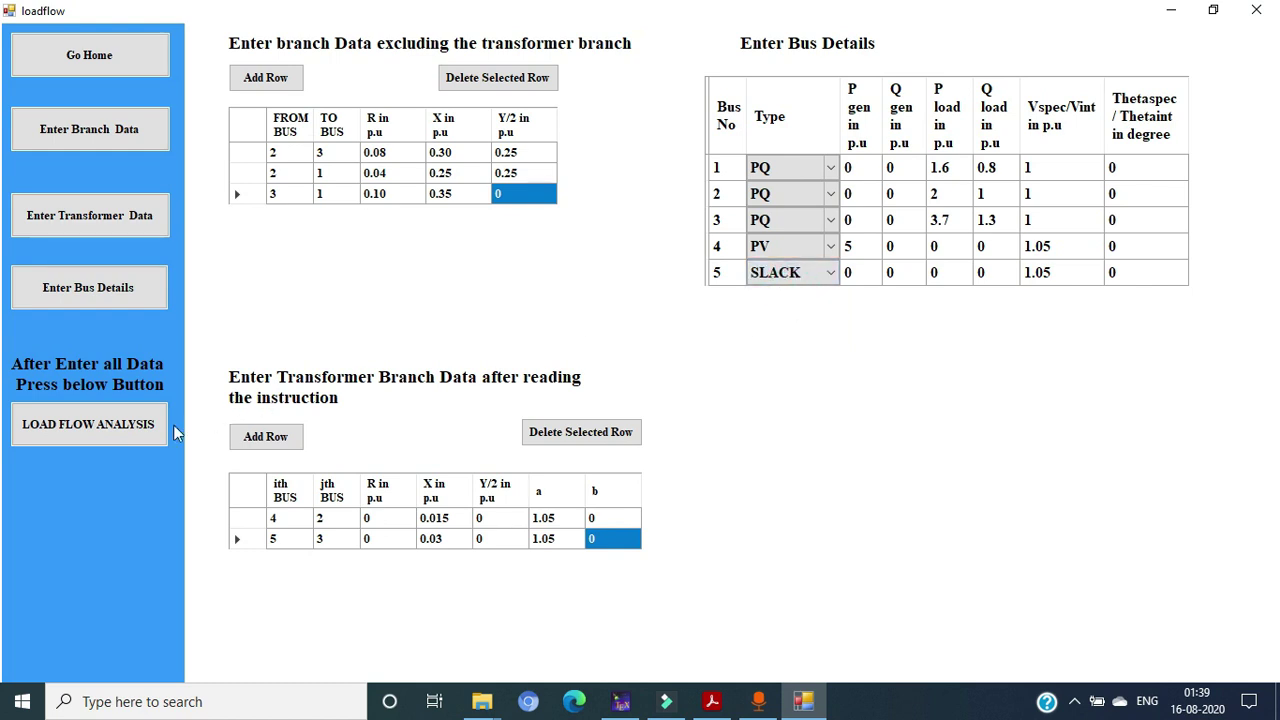
pyautogui.click(78, 423)
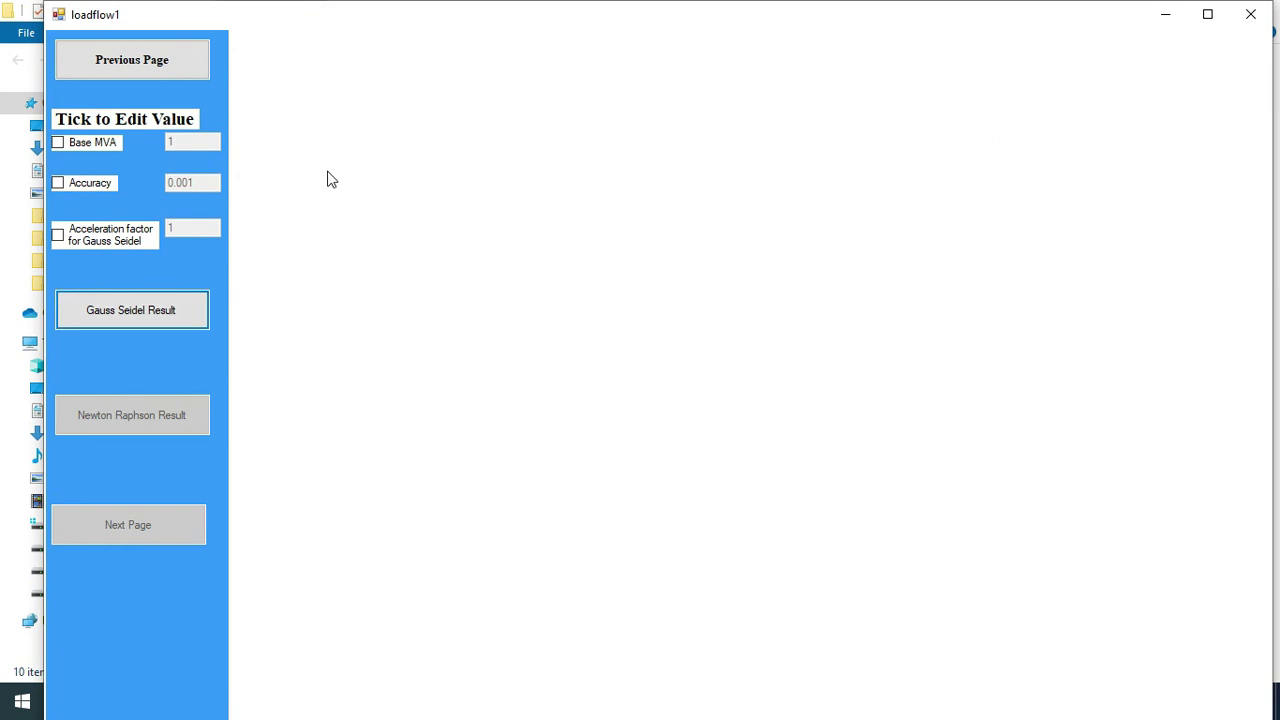
# - Unlock the Accuracy field and insert two more zeros after 0.0, tightening it toward 0.000001
pyautogui.click(57, 183)
pyautogui.click(179, 182)
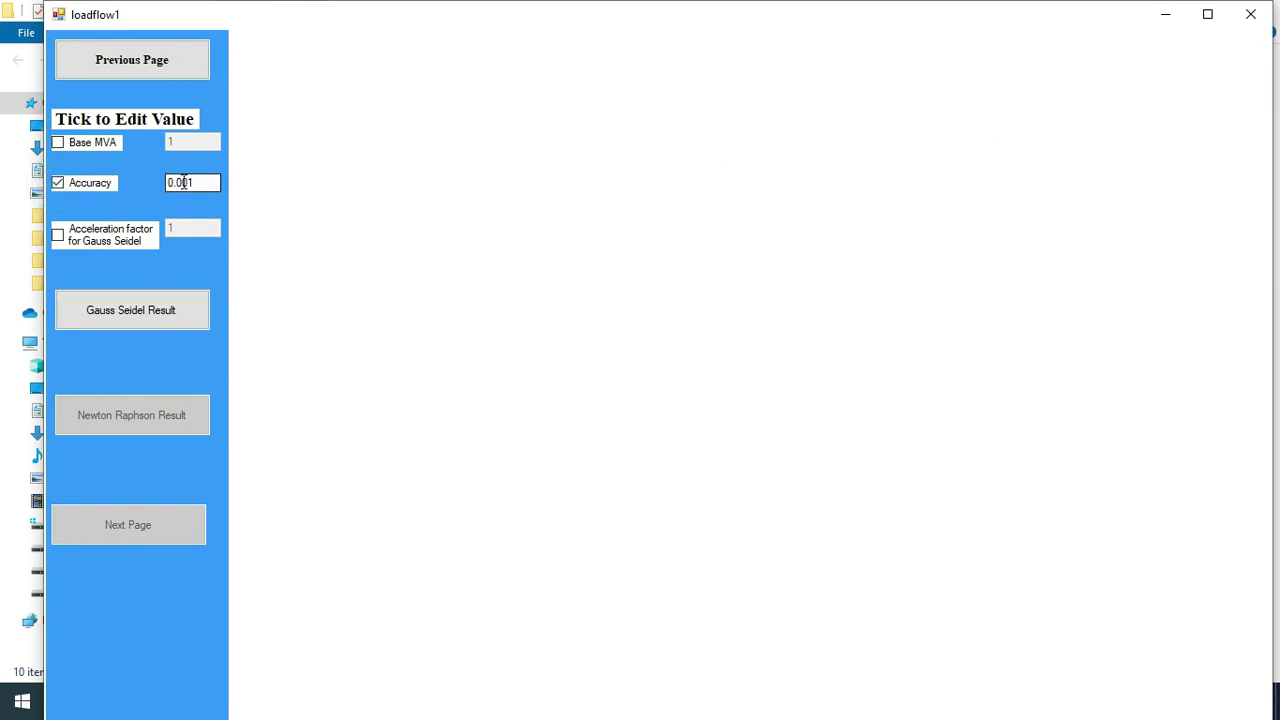
pyautogui.write('000')
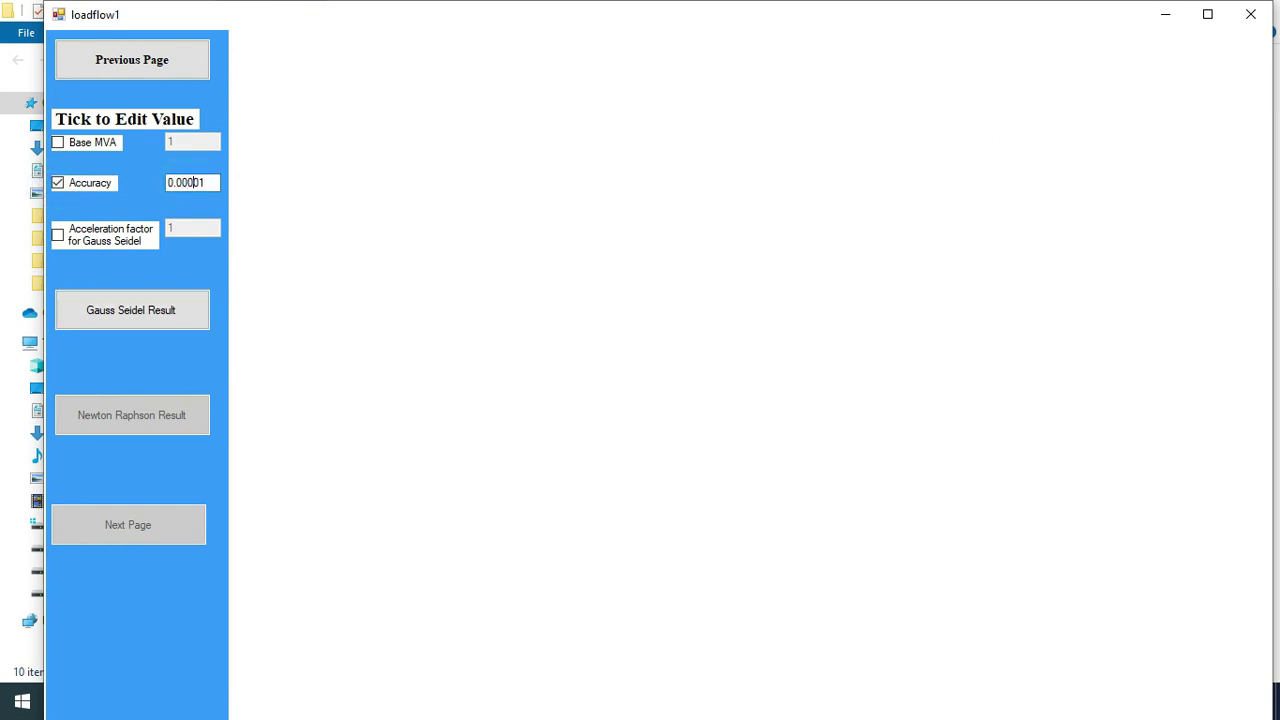